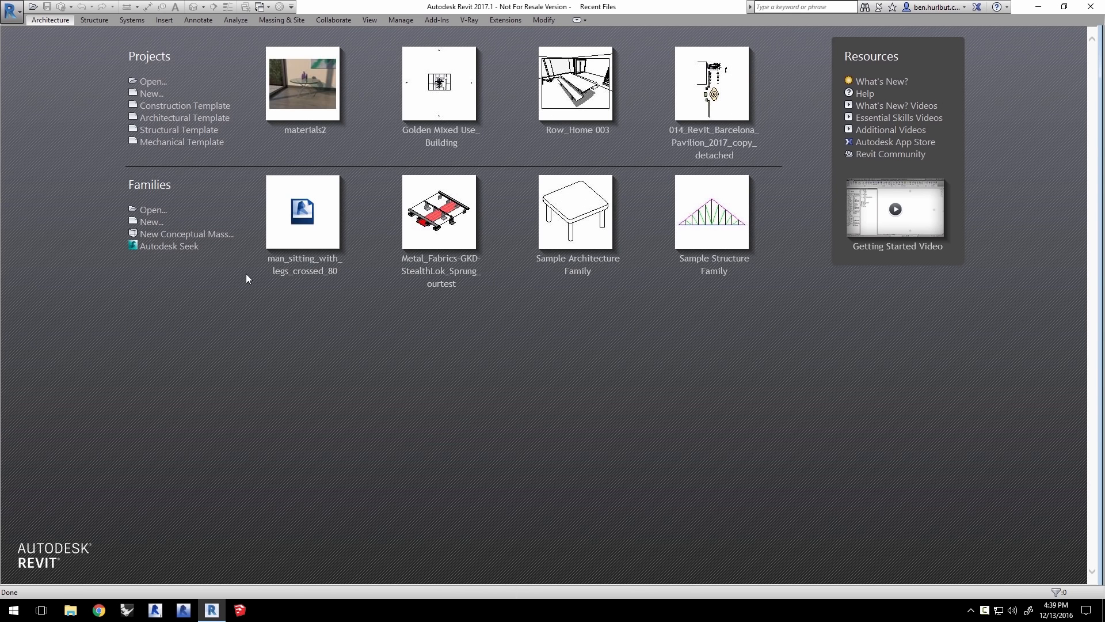
Open the project file materials2.rvt from the materials2 folder
{"action": "left_click", "coordinate": [153, 82]}
{"action": "left_click_drag", "start_coordinate": [258, 264], "coordinate": [261, 312]}
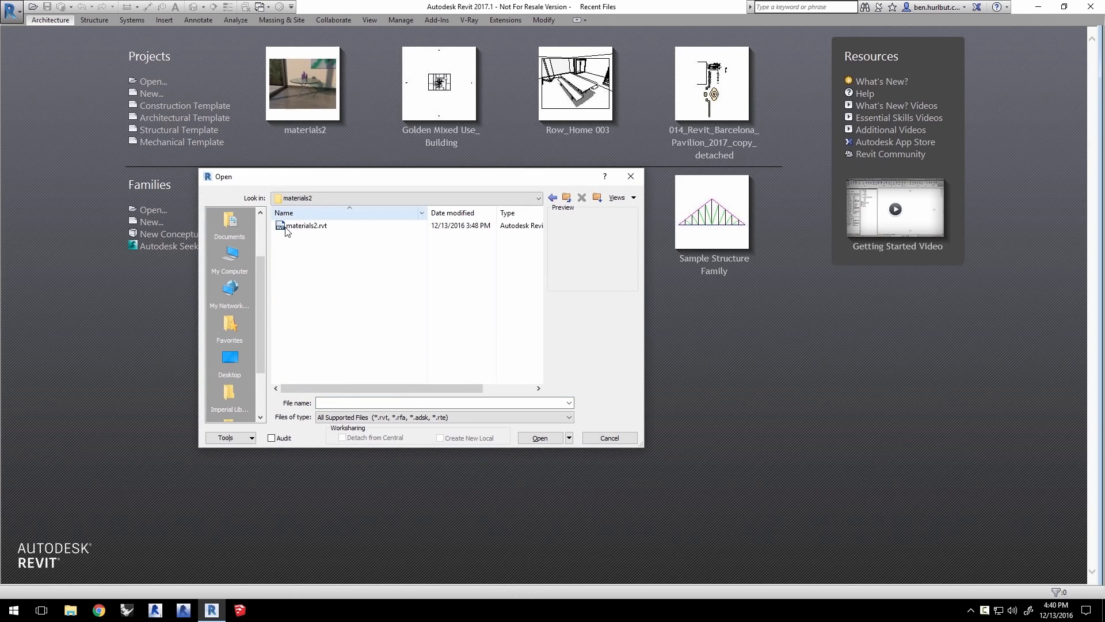
{"action": "left_click", "coordinate": [286, 228]}
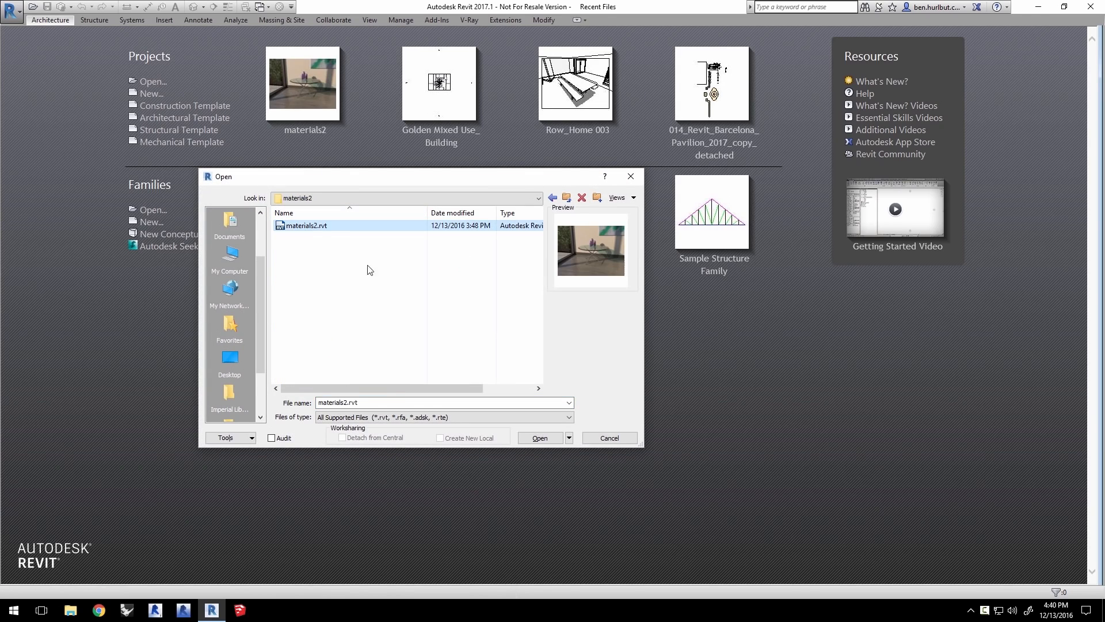
{"action": "left_click", "coordinate": [540, 438]}
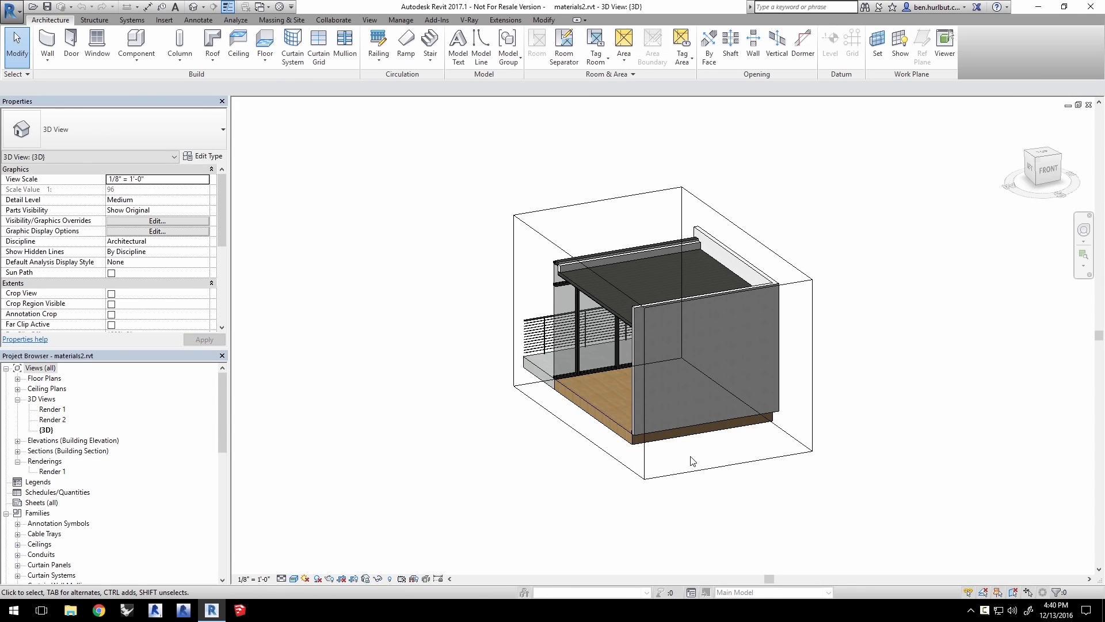
Set Render 1 as the current V-Ray view
{"action": "middle_click_drag", "start_coordinate": [749, 287], "coordinate": [771, 295], "text": "shift"}
{"action": "middle_click_drag", "start_coordinate": [721, 332], "coordinate": [693, 324]}
{"action": "scroll", "coordinate": [693, 323], "scroll_direction": "up", "scroll_amount": 2}
{"action": "left_click", "coordinate": [469, 19]}
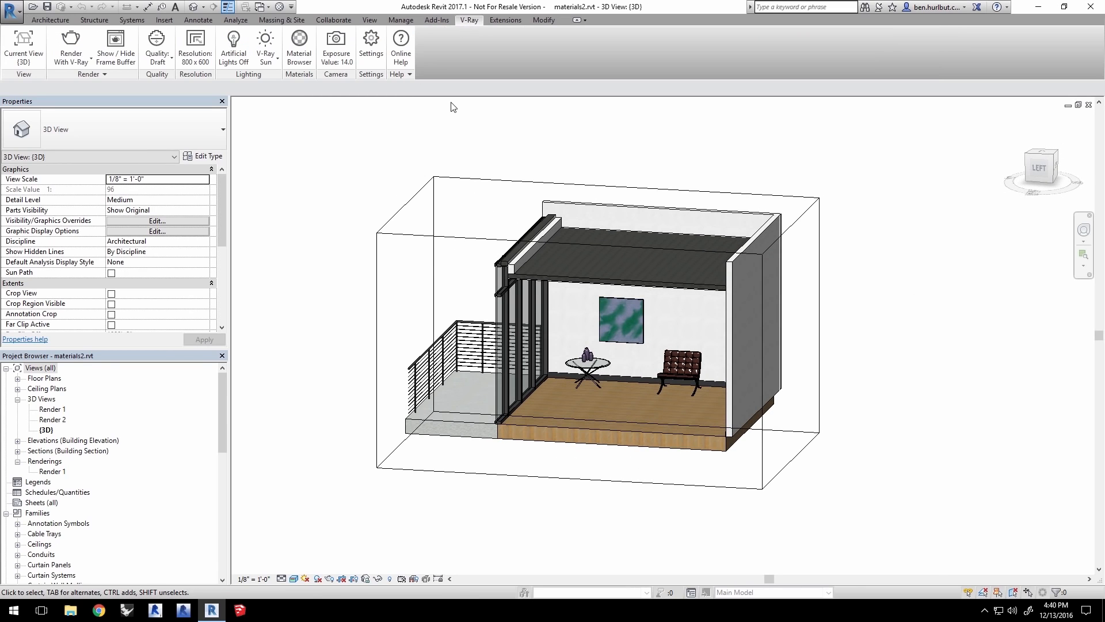
{"action": "left_click", "coordinate": [13, 67]}
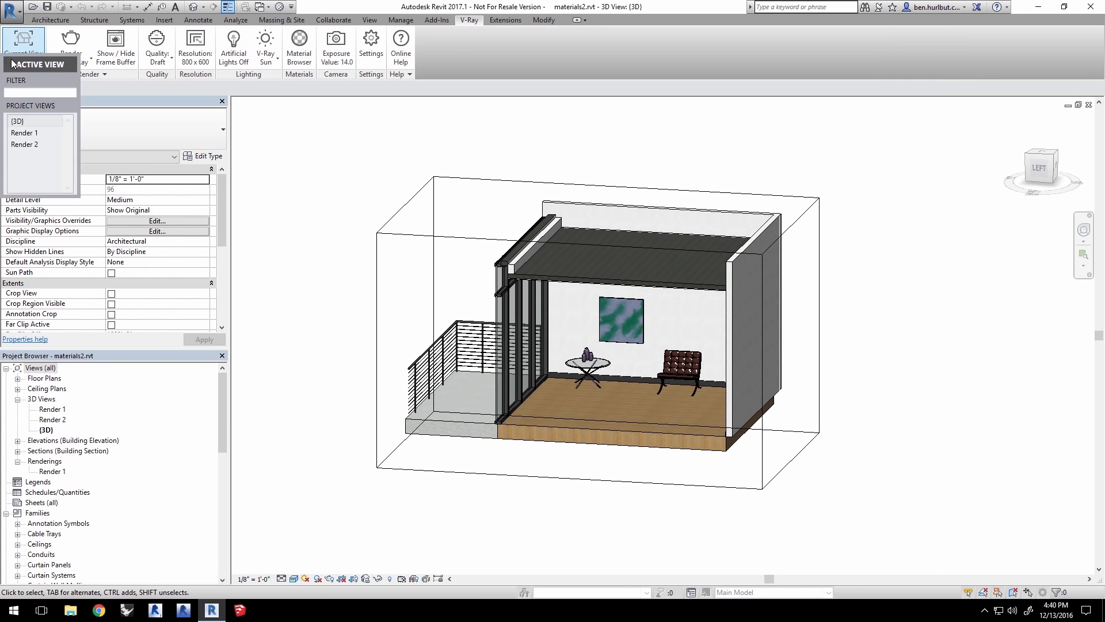
{"action": "left_click", "coordinate": [26, 134]}
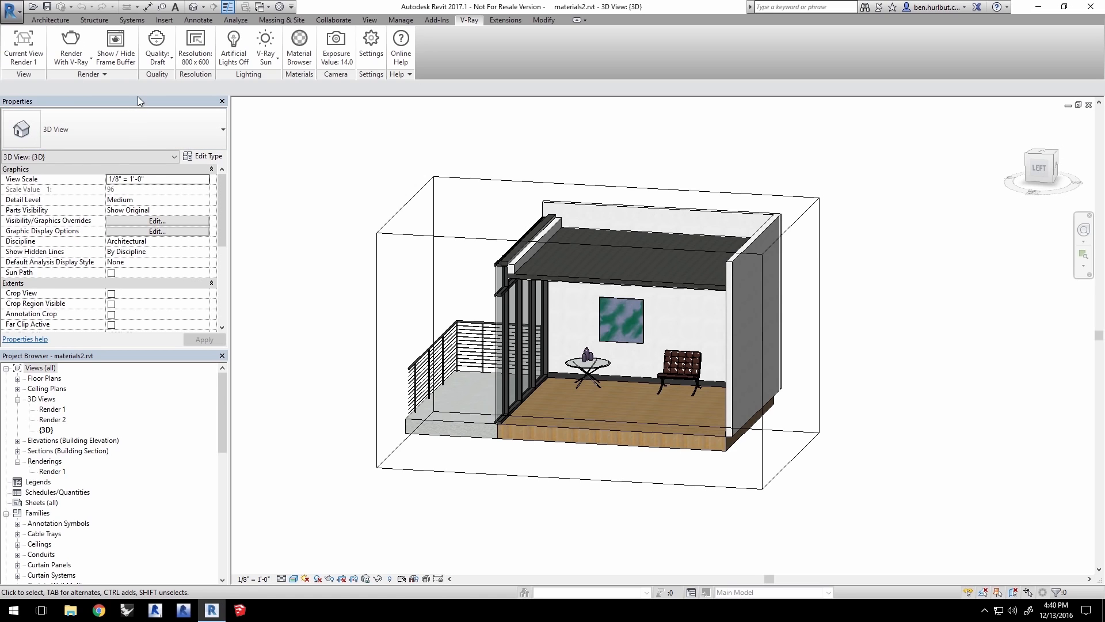
Set the V-Ray resolution to the crop region in Printer mode at 96 DPI and render the view with V-Ray
{"action": "left_click", "coordinate": [195, 48]}
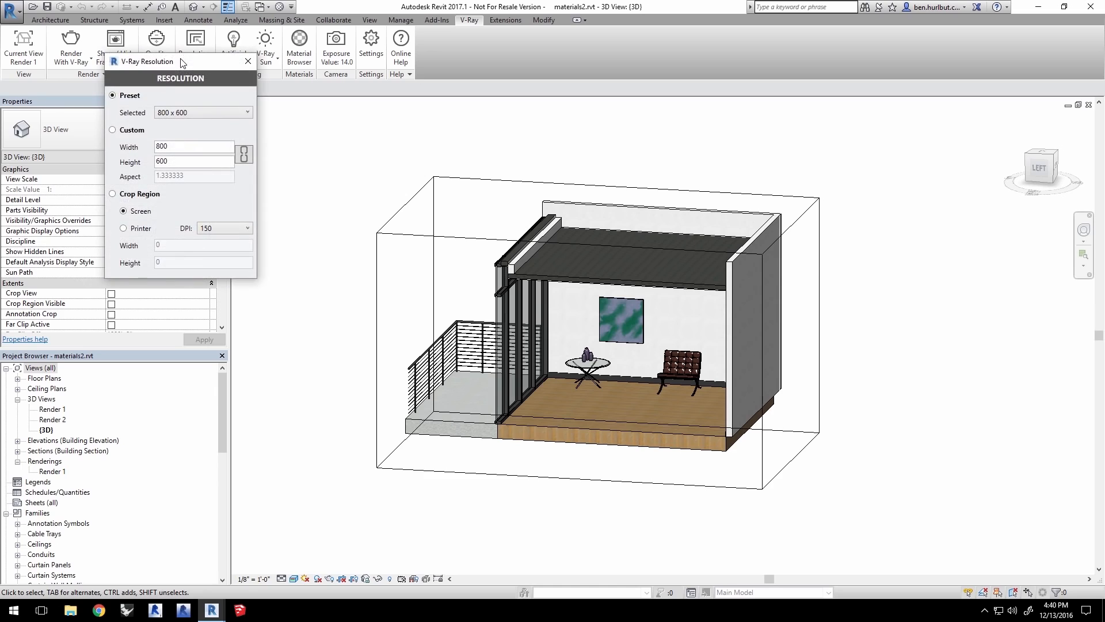
{"action": "left_click", "coordinate": [113, 194]}
{"action": "left_click", "coordinate": [123, 227]}
{"action": "left_click", "coordinate": [220, 229]}
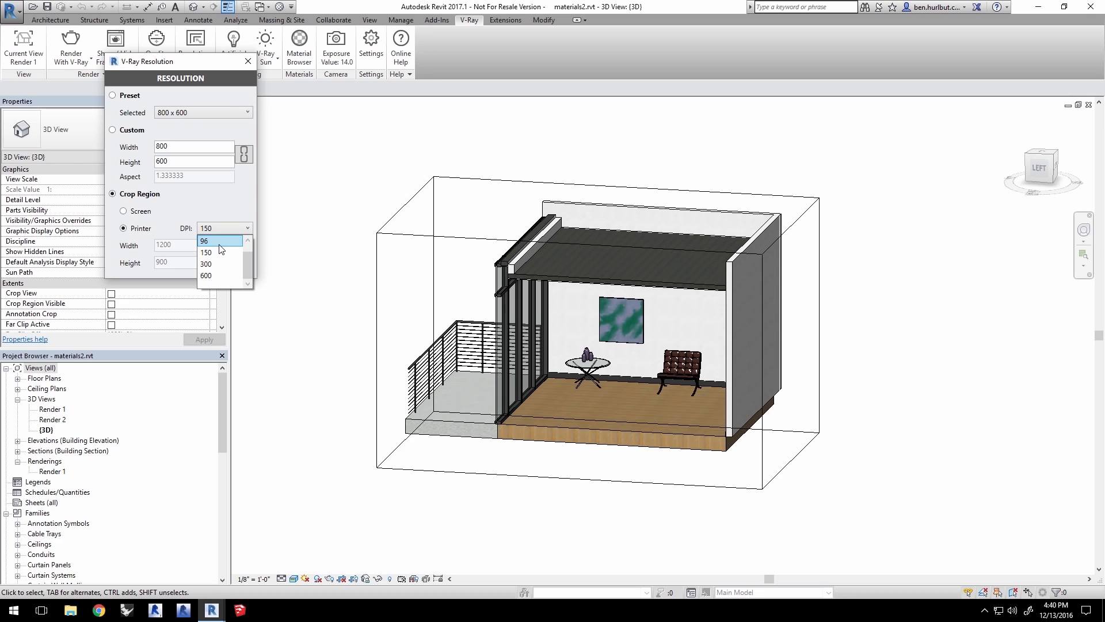
{"action": "left_click", "coordinate": [213, 240]}
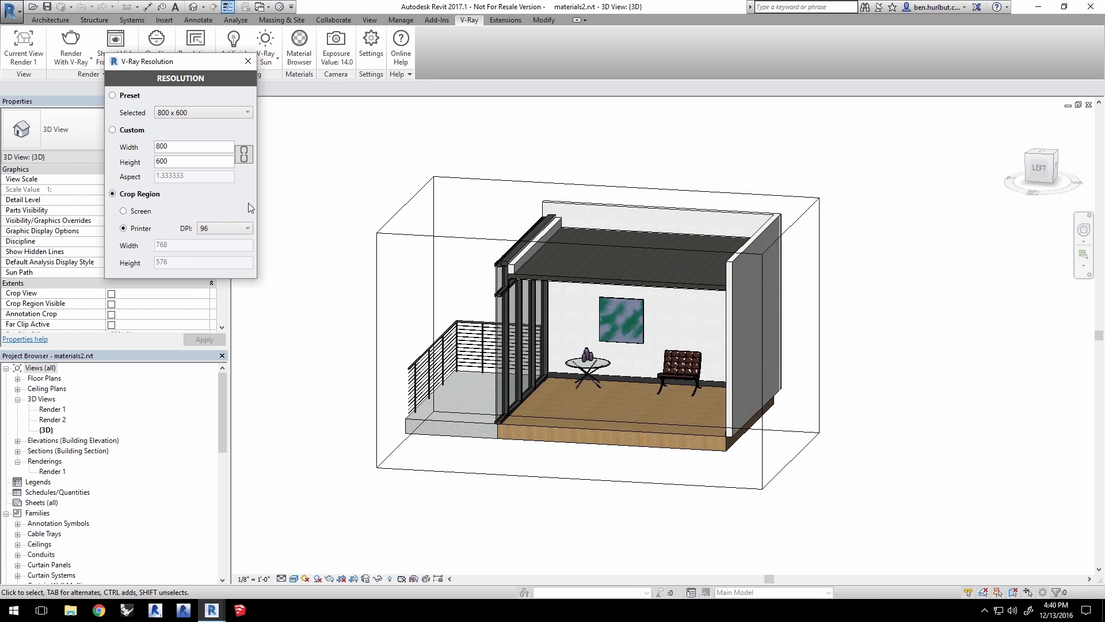
{"action": "left_click", "coordinate": [245, 64]}
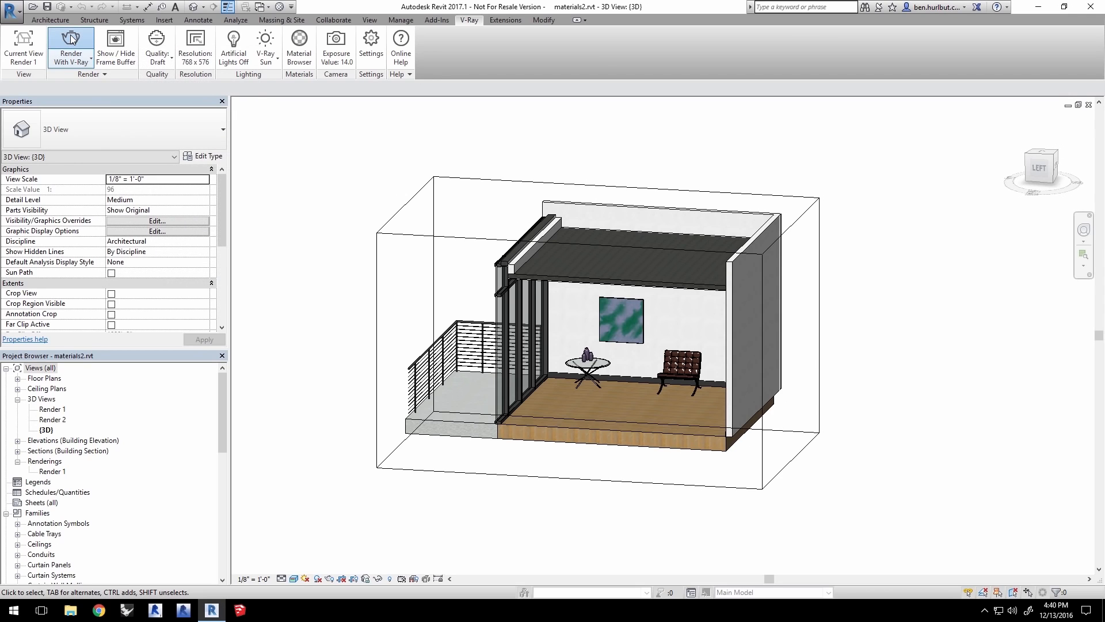
{"action": "left_click", "coordinate": [71, 39]}
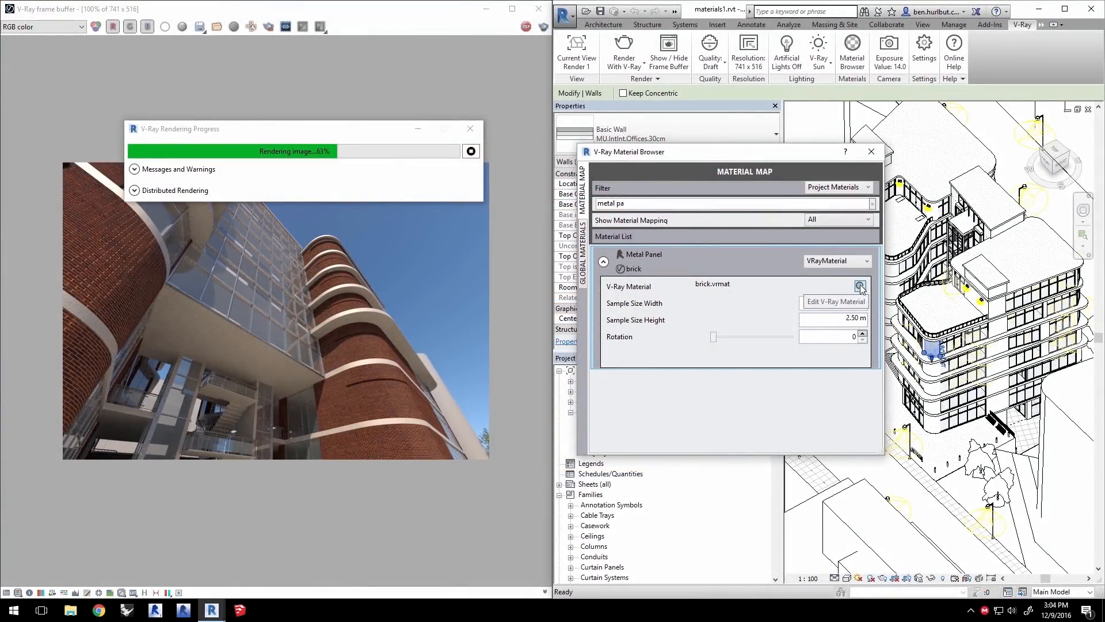
{"action": "left_click", "coordinate": [860, 286]}
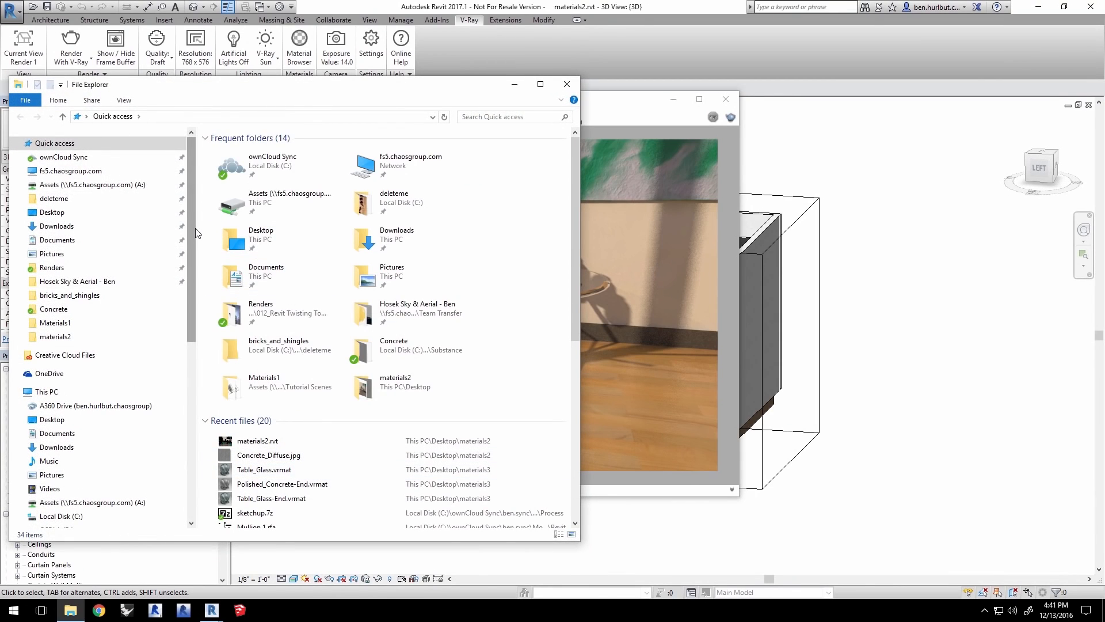
Launch vrmateditor.exe from C:\Program Files\Chaos Group\V-Ray\V-Ray 3.4 for Revit\content\vrmateditor
{"action": "left_click", "coordinate": [155, 515]}
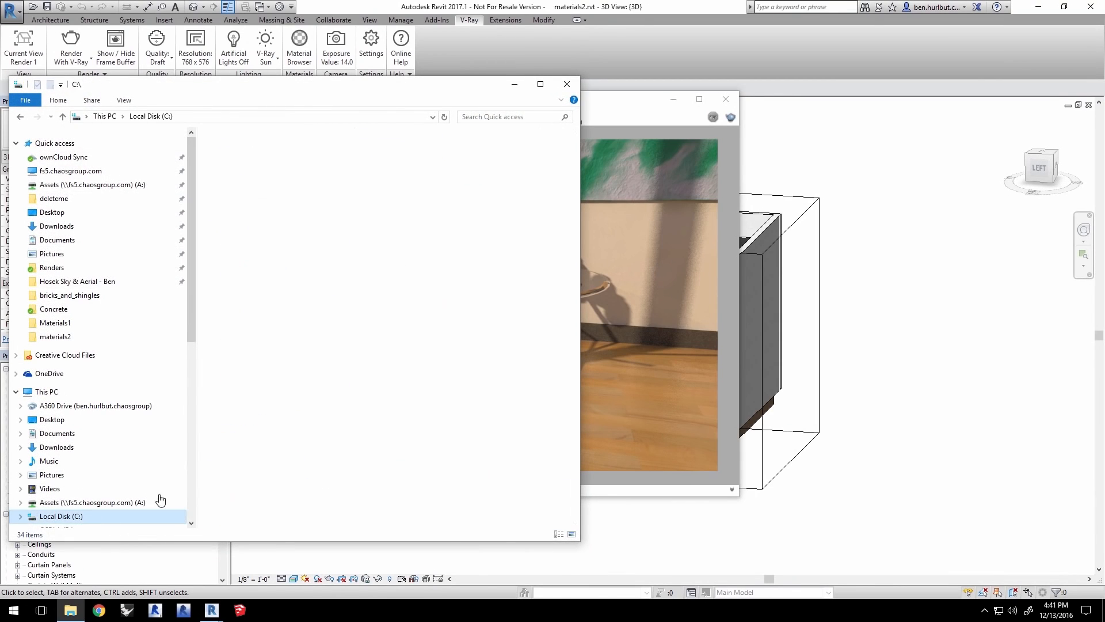
{"action": "double_click", "coordinate": [276, 298]}
{"action": "double_click", "coordinate": [317, 251]}
{"action": "double_click", "coordinate": [241, 177]}
{"action": "double_click", "coordinate": [260, 165]}
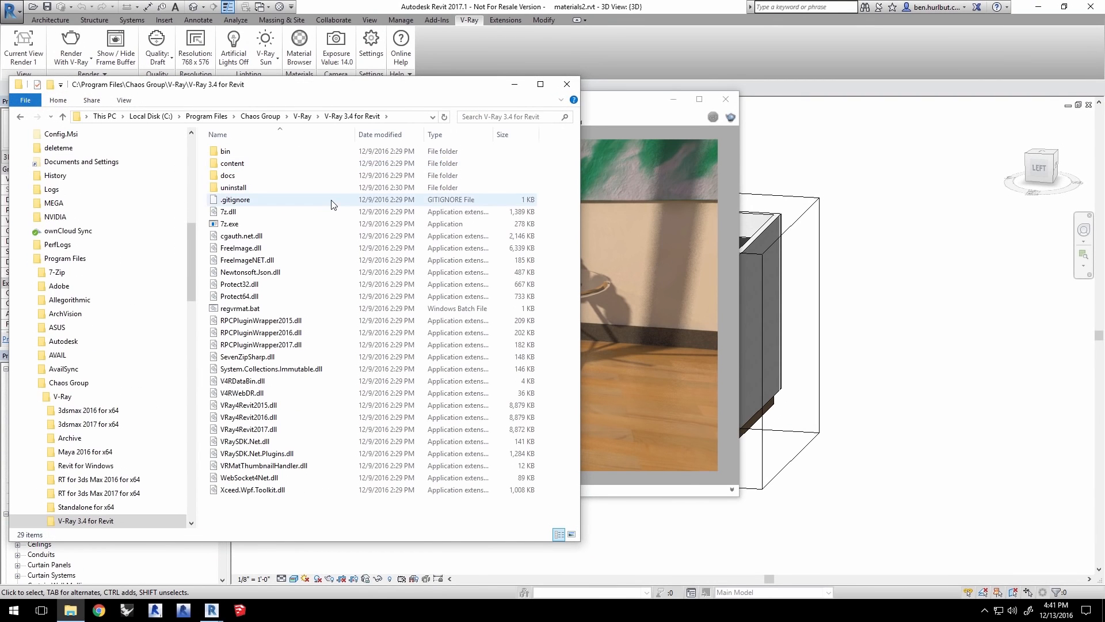
{"action": "double_click", "coordinate": [302, 164]}
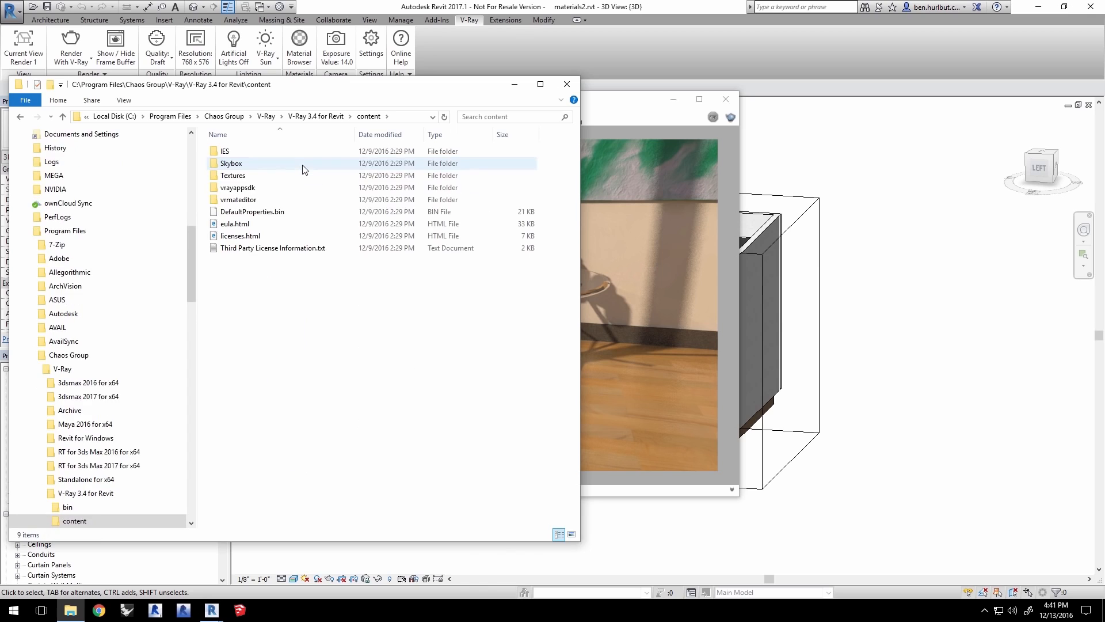
{"action": "double_click", "coordinate": [288, 200]}
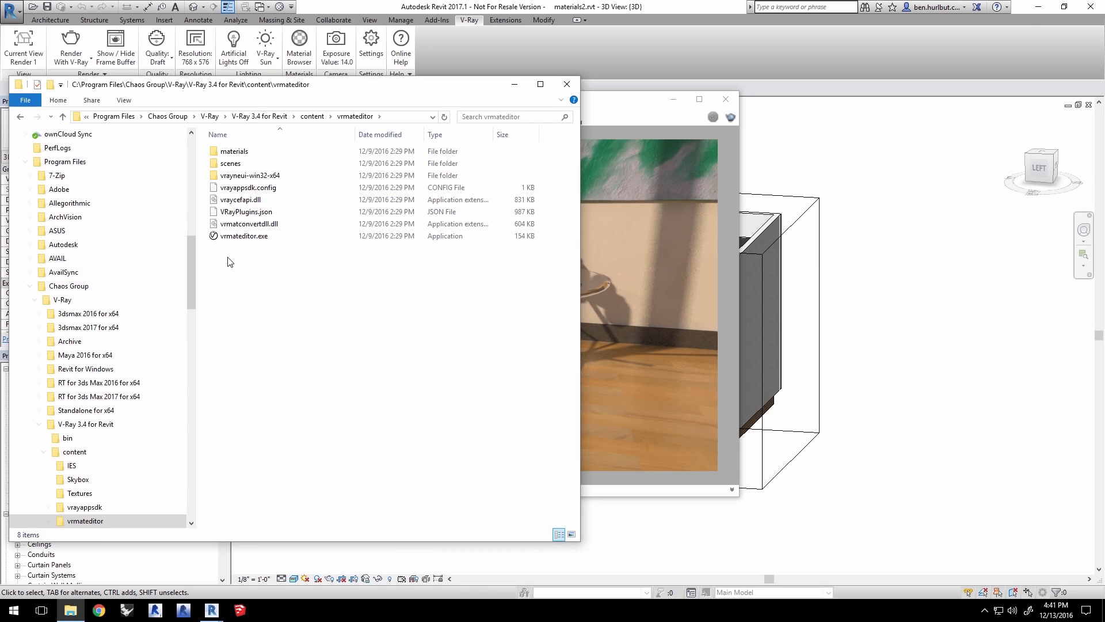
{"action": "left_click", "coordinate": [229, 238]}
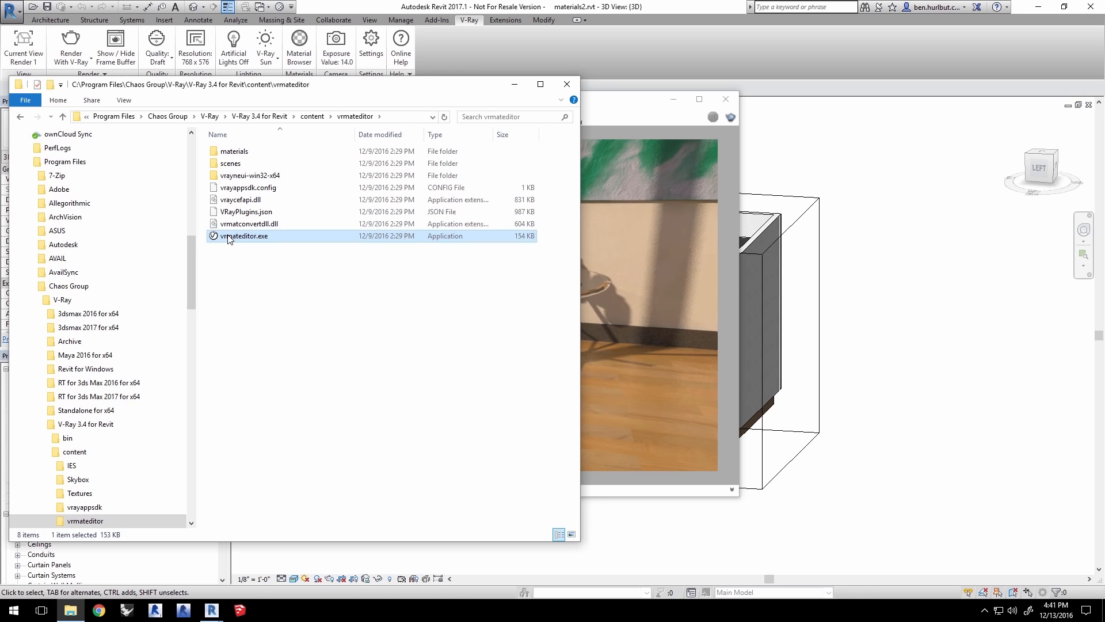
{"action": "double_click", "coordinate": [229, 237]}
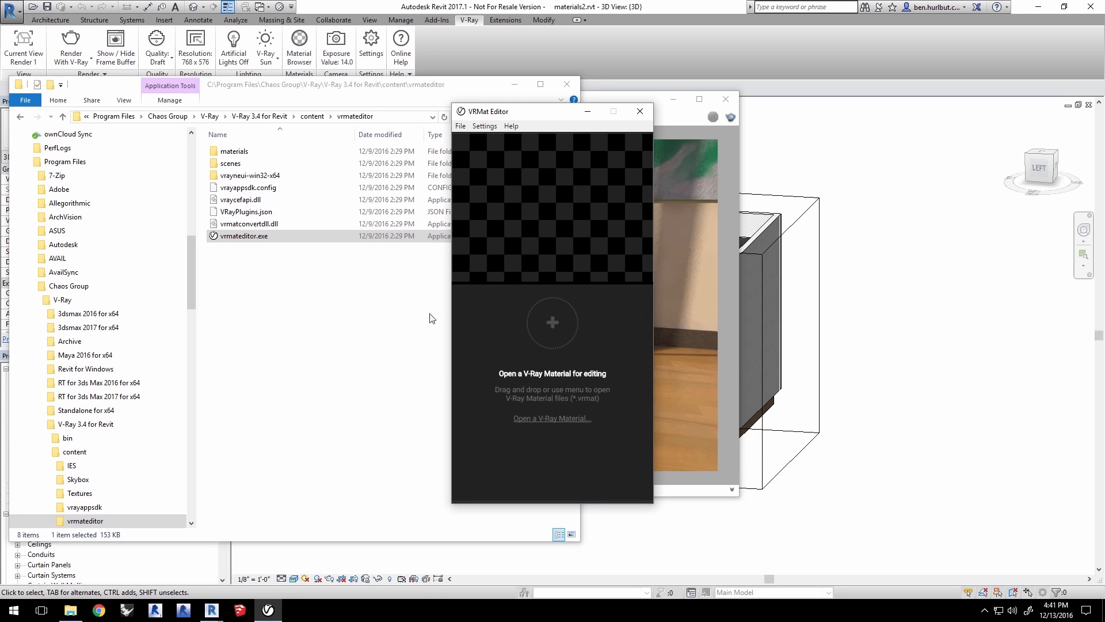
Create a new V-Ray material, name it Table_Glass and set its type to Glass
{"action": "left_click", "coordinate": [460, 126]}
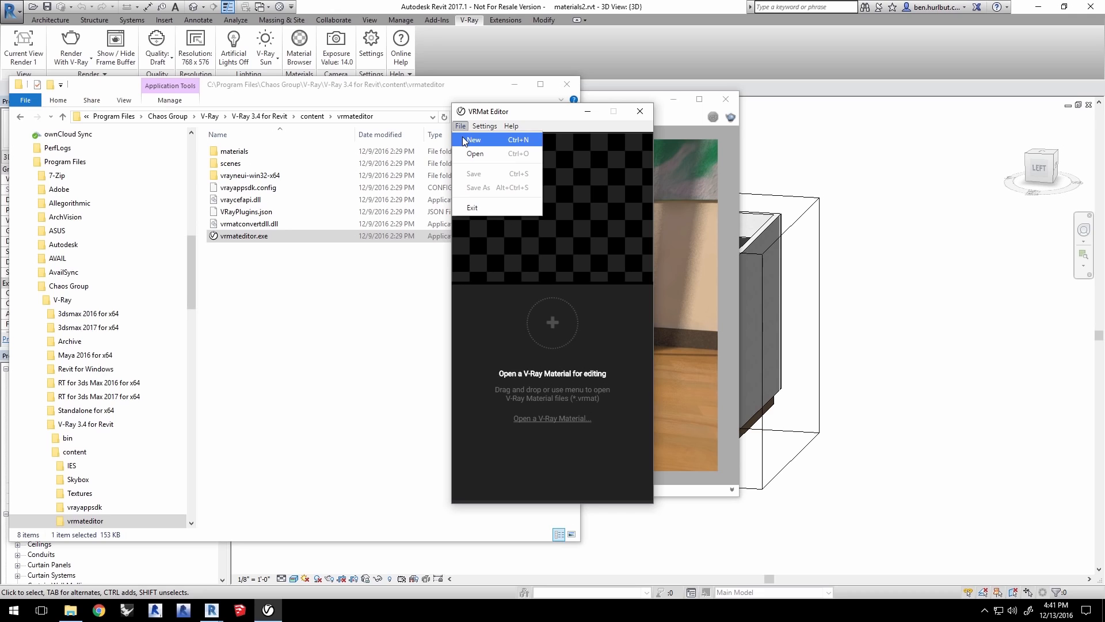
{"action": "left_click", "coordinate": [472, 139]}
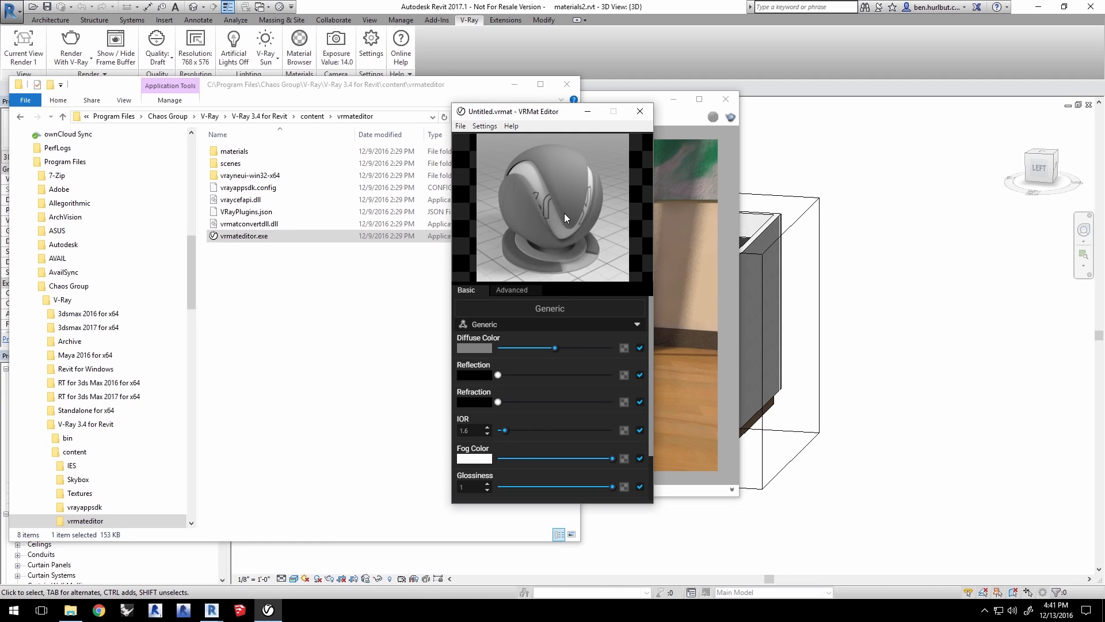
{"action": "left_click", "coordinate": [513, 289]}
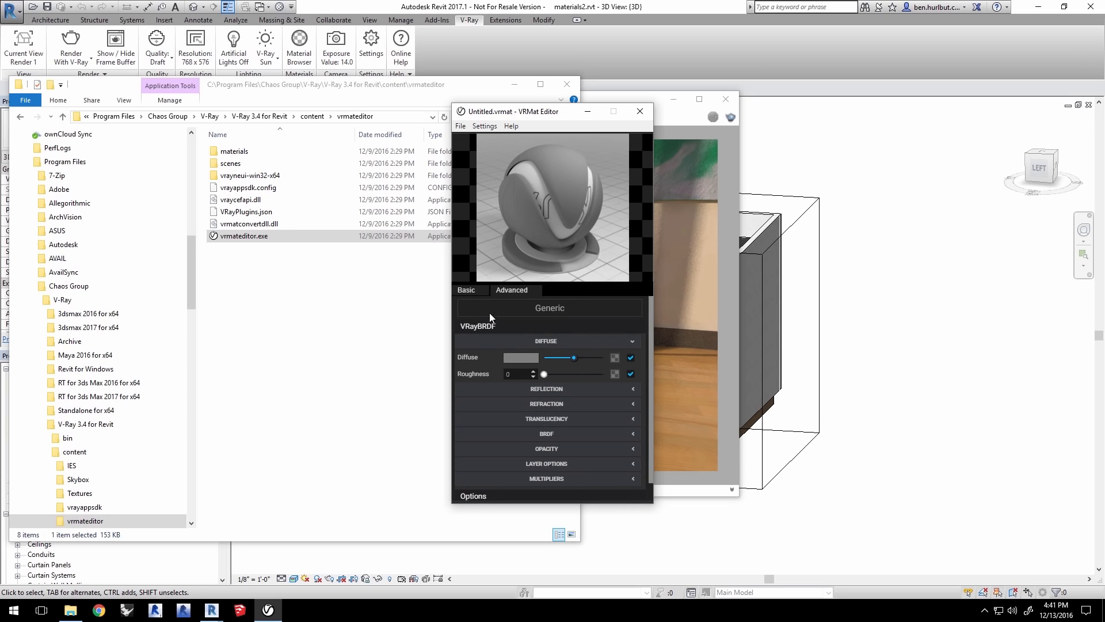
{"action": "left_click", "coordinate": [466, 291]}
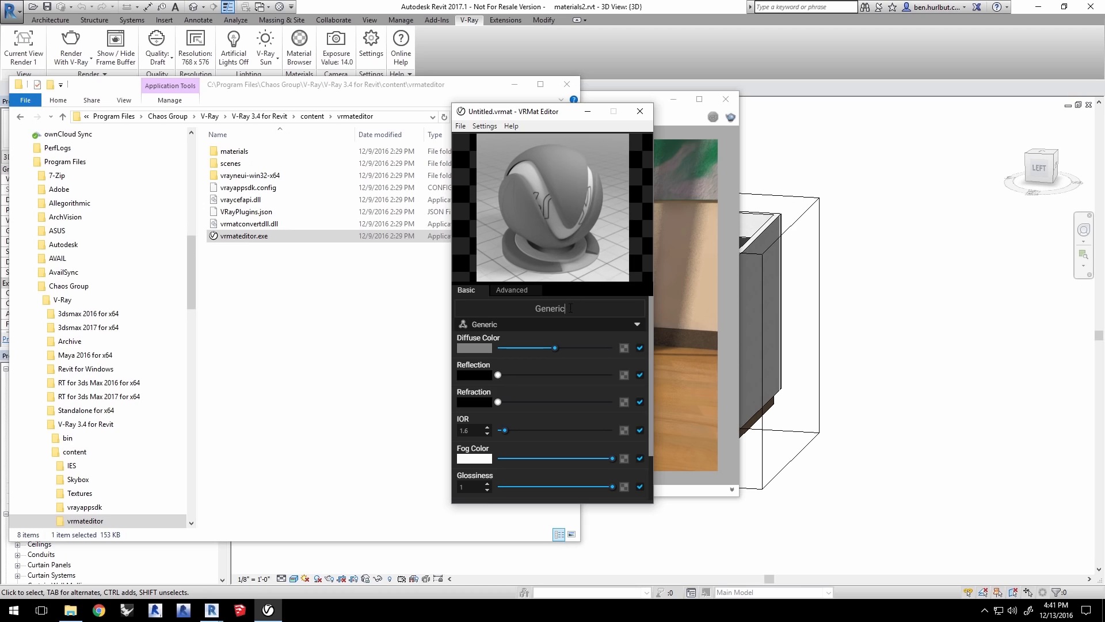
{"action": "left_click_drag", "start_coordinate": [570, 308], "coordinate": [533, 308]}
{"action": "type", "text": "Table_Glass"}
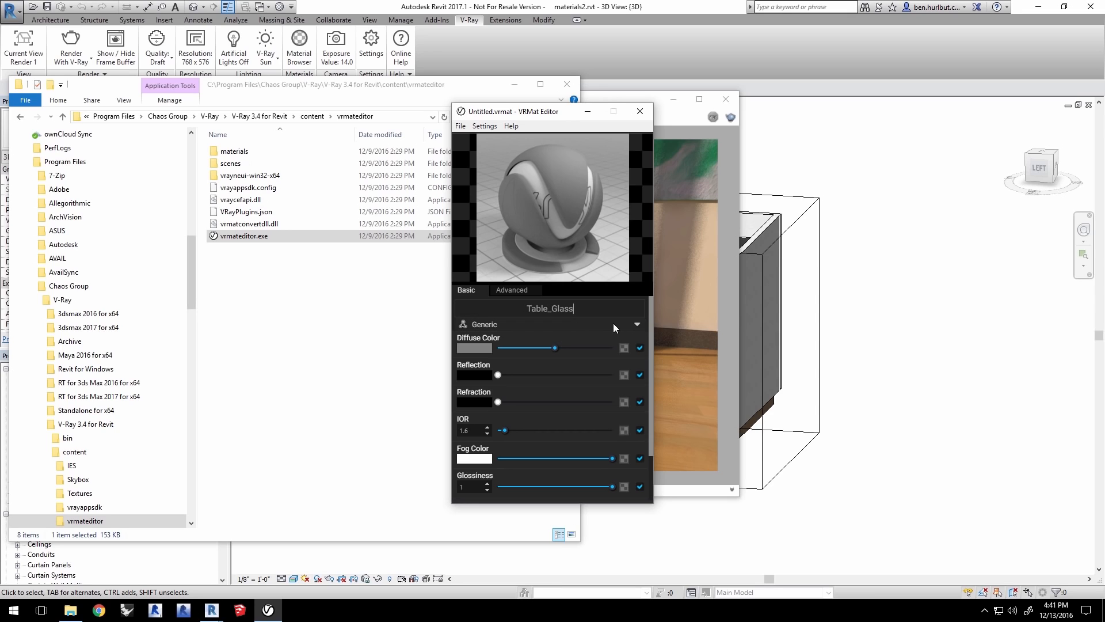
{"action": "left_click", "coordinate": [638, 325]}
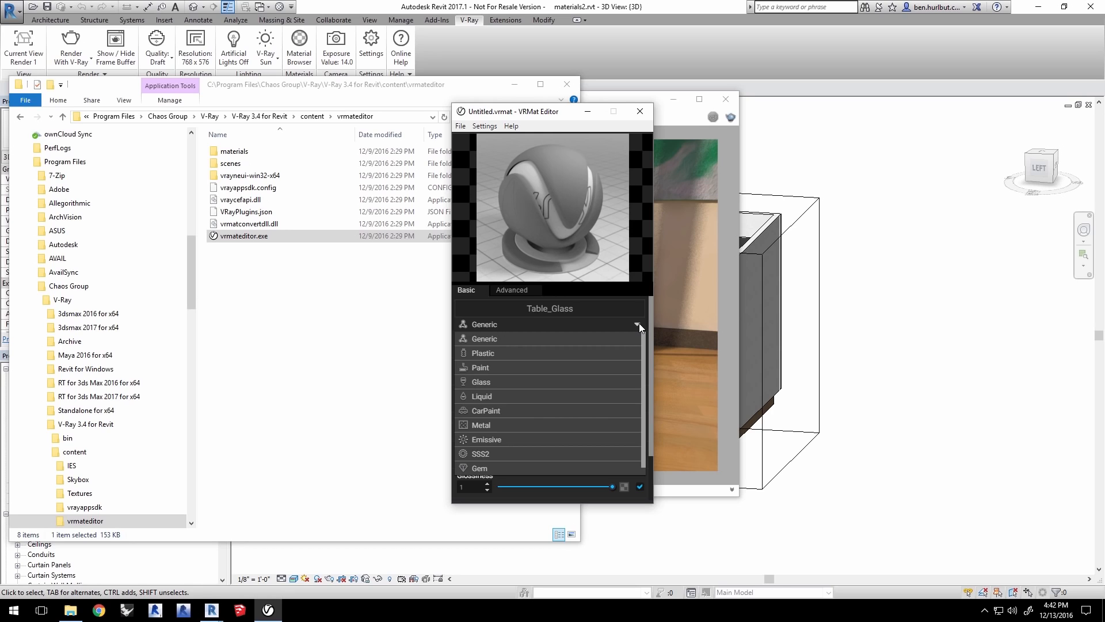
{"action": "left_click", "coordinate": [499, 381]}
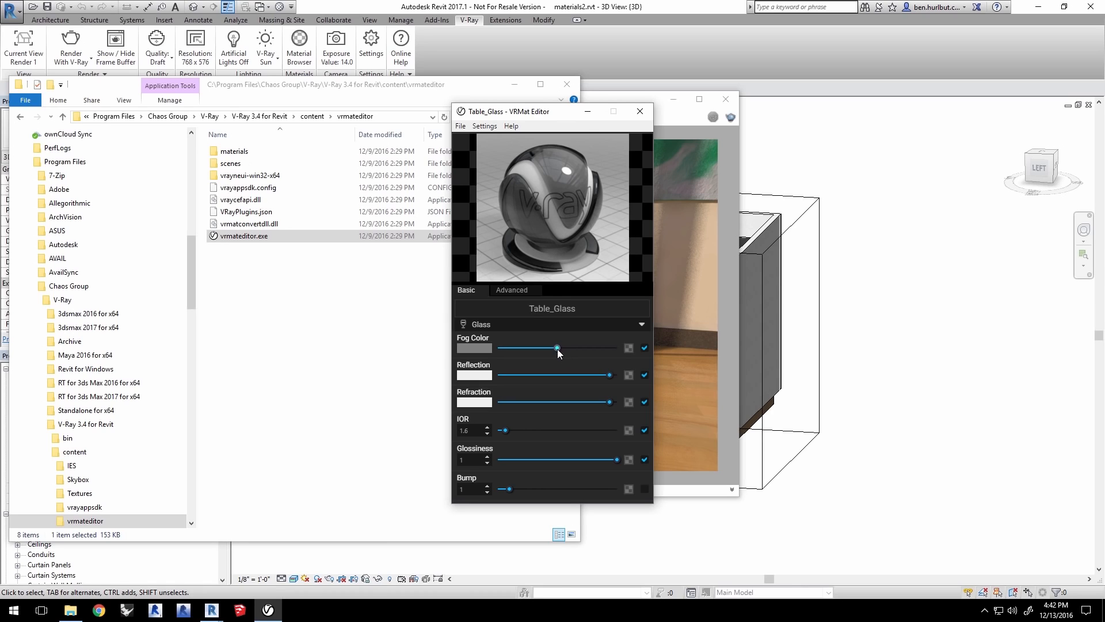
Set the glass material's fog color to a pale teal with RGB values 177, 226, 217
{"action": "left_click_drag", "start_coordinate": [558, 349], "coordinate": [602, 346]}
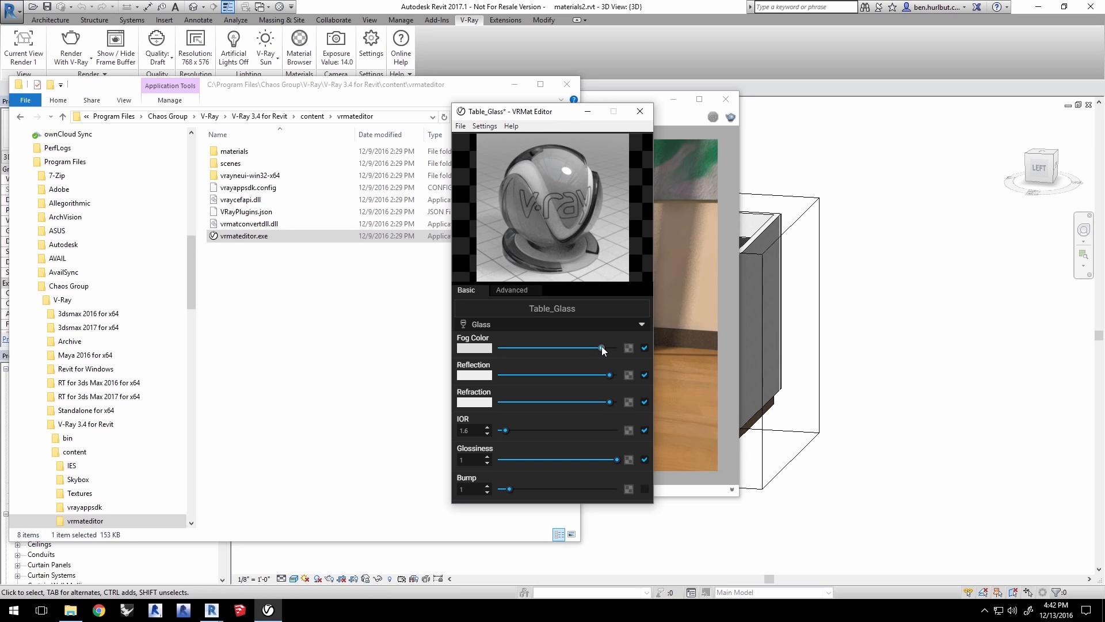
{"action": "left_click_drag", "start_coordinate": [602, 347], "coordinate": [567, 345]}
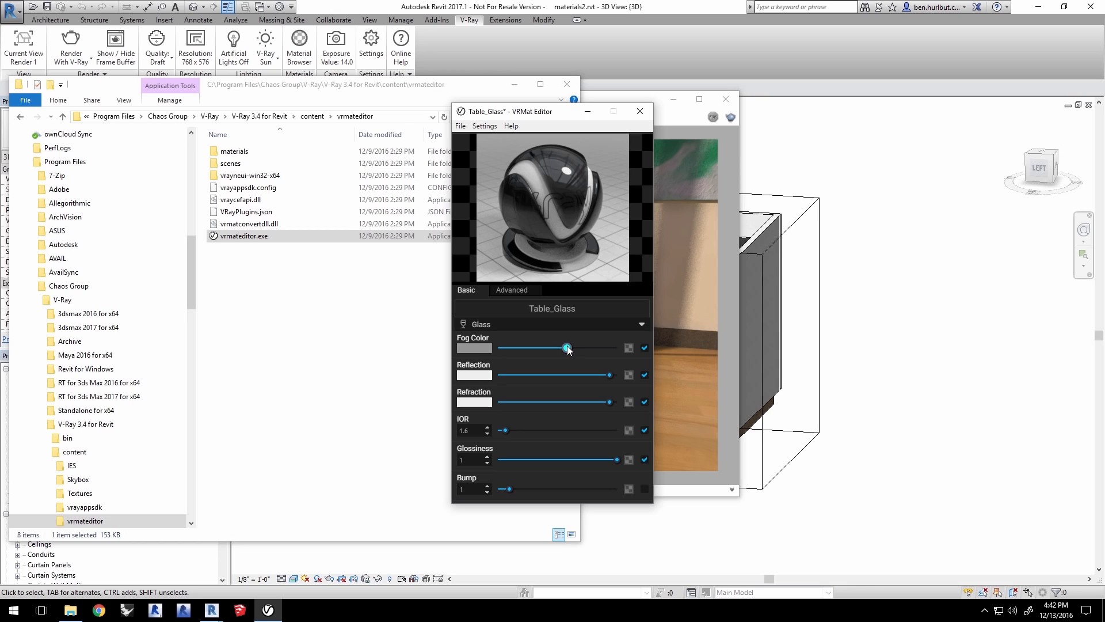
{"action": "left_click", "coordinate": [479, 348]}
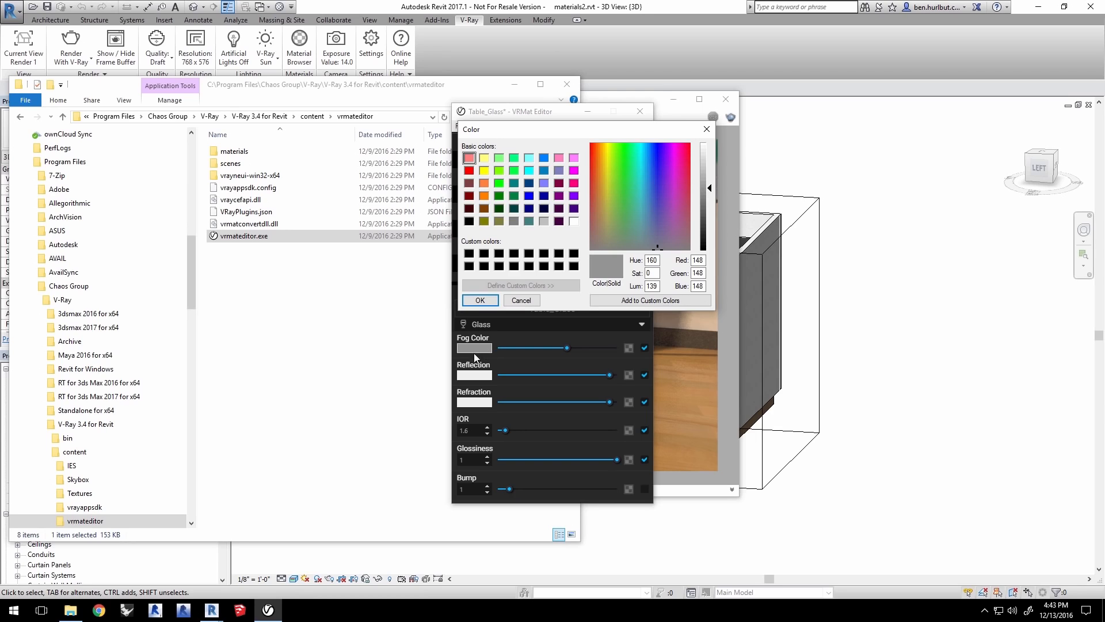
{"action": "left_click_drag", "start_coordinate": [657, 205], "coordinate": [638, 201]}
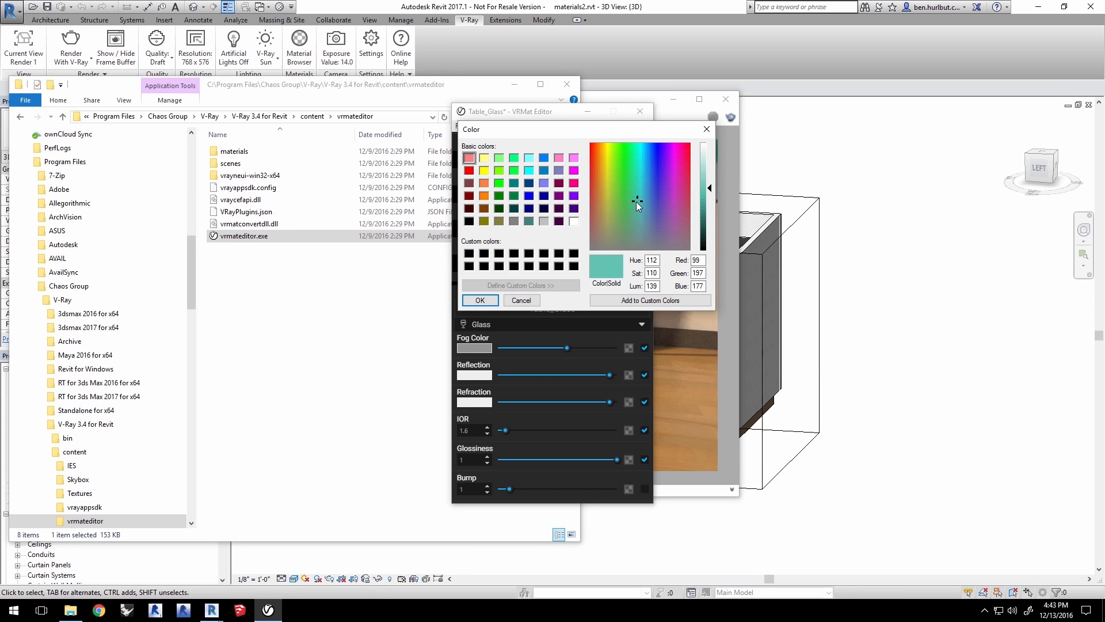
{"action": "left_click_drag", "start_coordinate": [711, 190], "coordinate": [711, 166]}
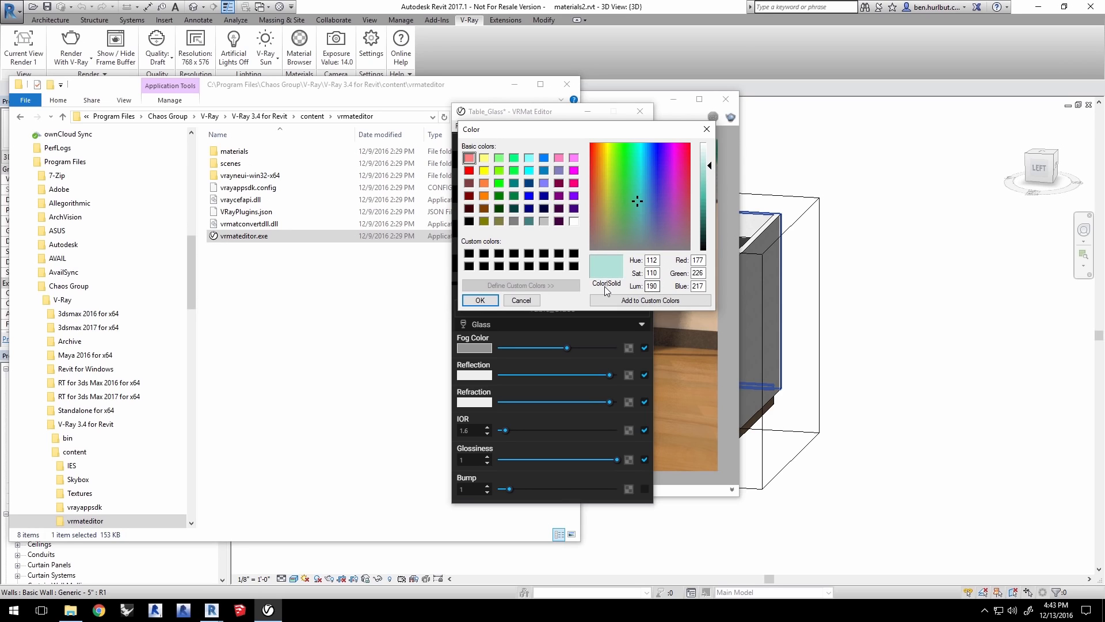
{"action": "left_click", "coordinate": [480, 300]}
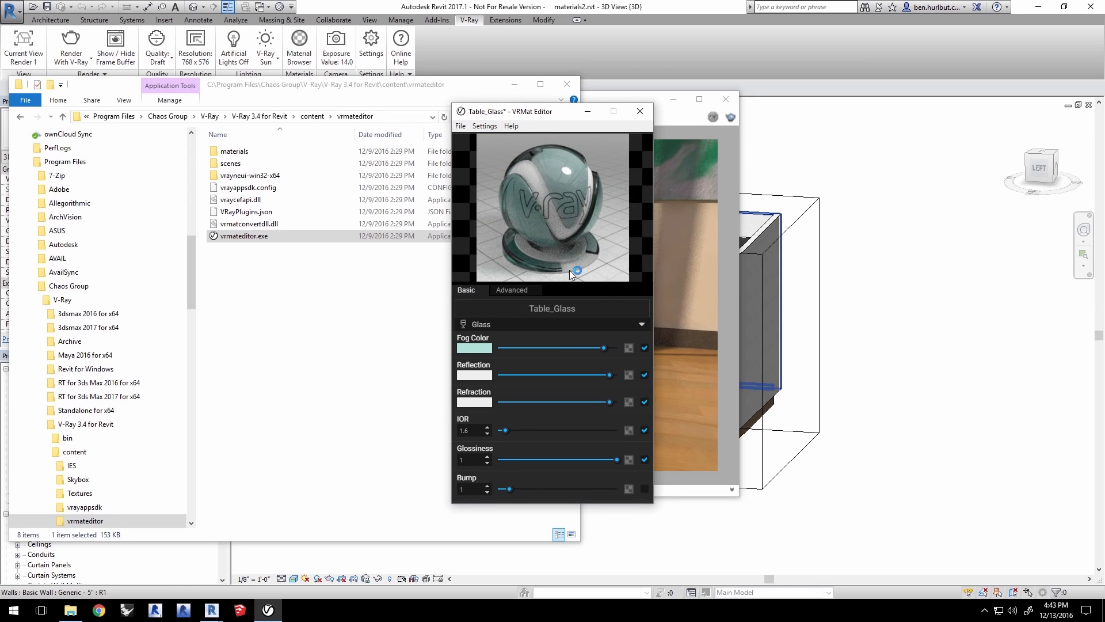
Save the material as Table_Glass.vrmat in the Desktop folder materials2 and switch back to Revit
{"action": "left_click", "coordinate": [463, 127]}
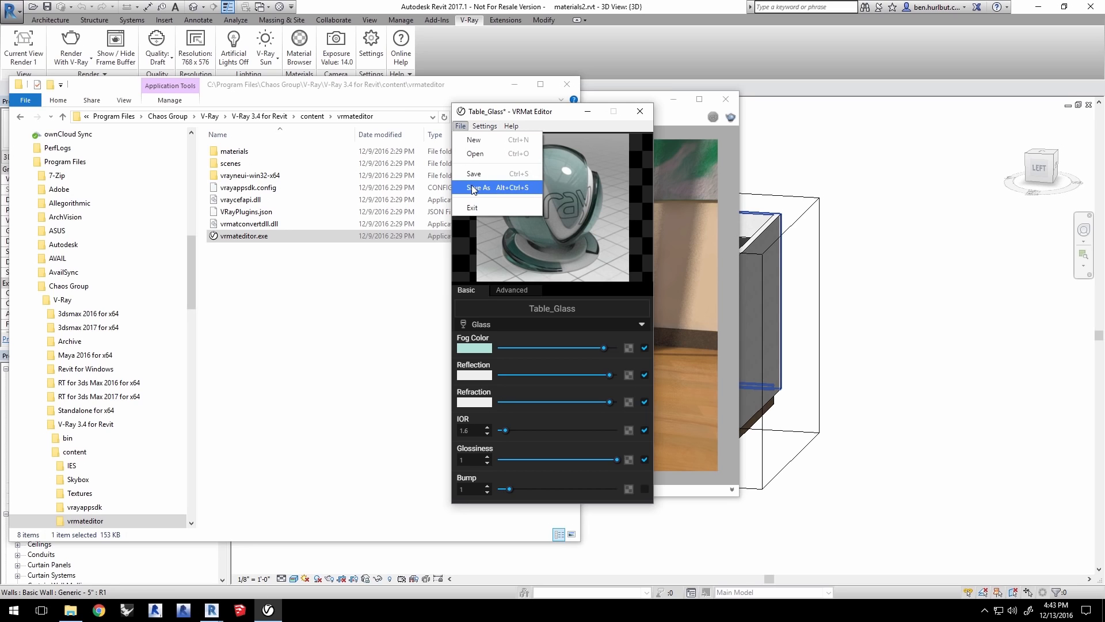
{"action": "left_click", "coordinate": [473, 188]}
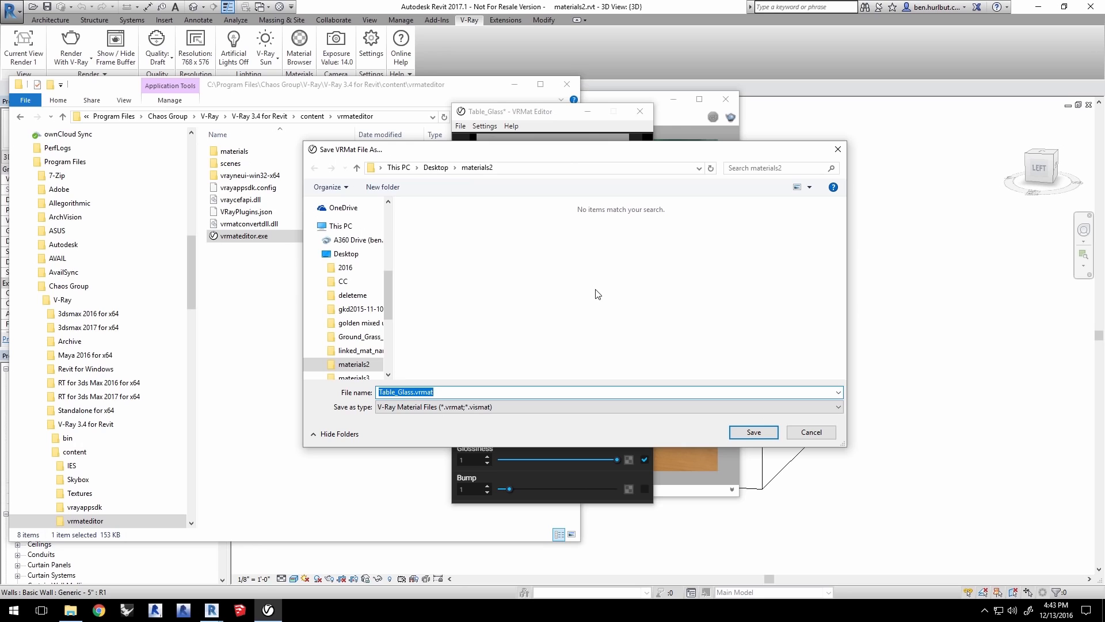
{"action": "left_click", "coordinate": [754, 432]}
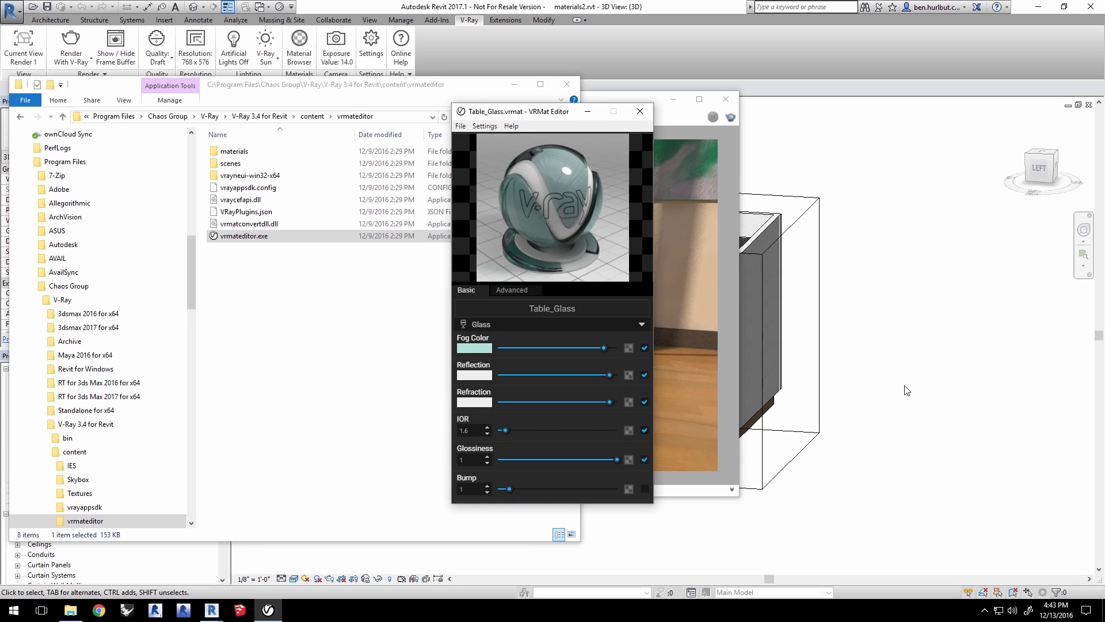
{"action": "left_click", "coordinate": [438, 11]}
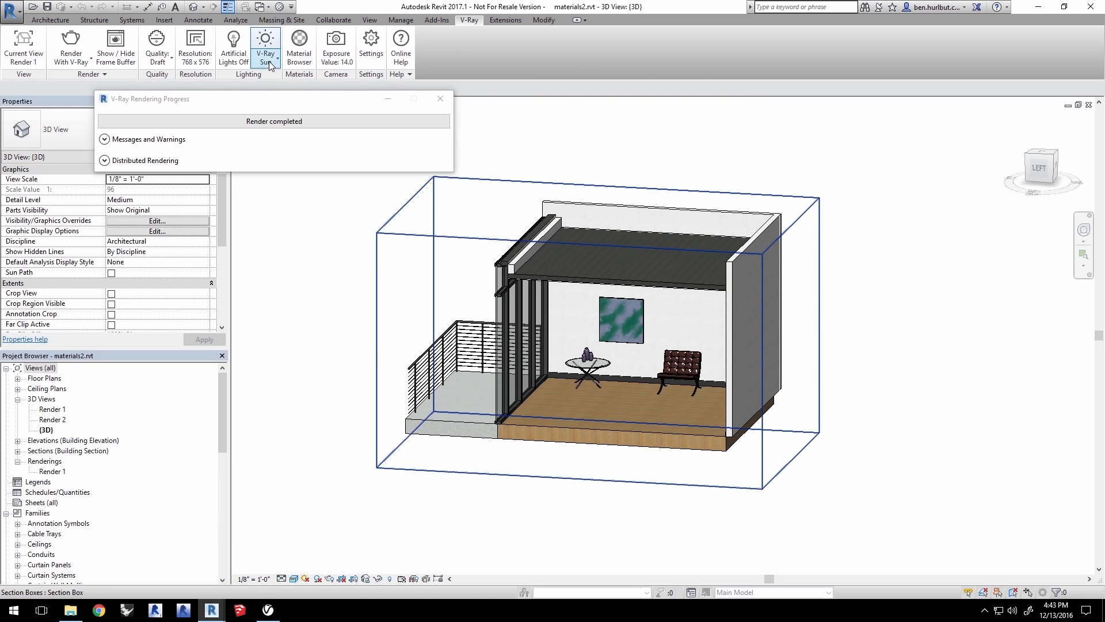
Filter the project materials for "table" and map Glass Table to the V-Ray material Table_Glass.vrmat from the Desktop folder materials2
{"action": "left_click", "coordinate": [298, 47]}
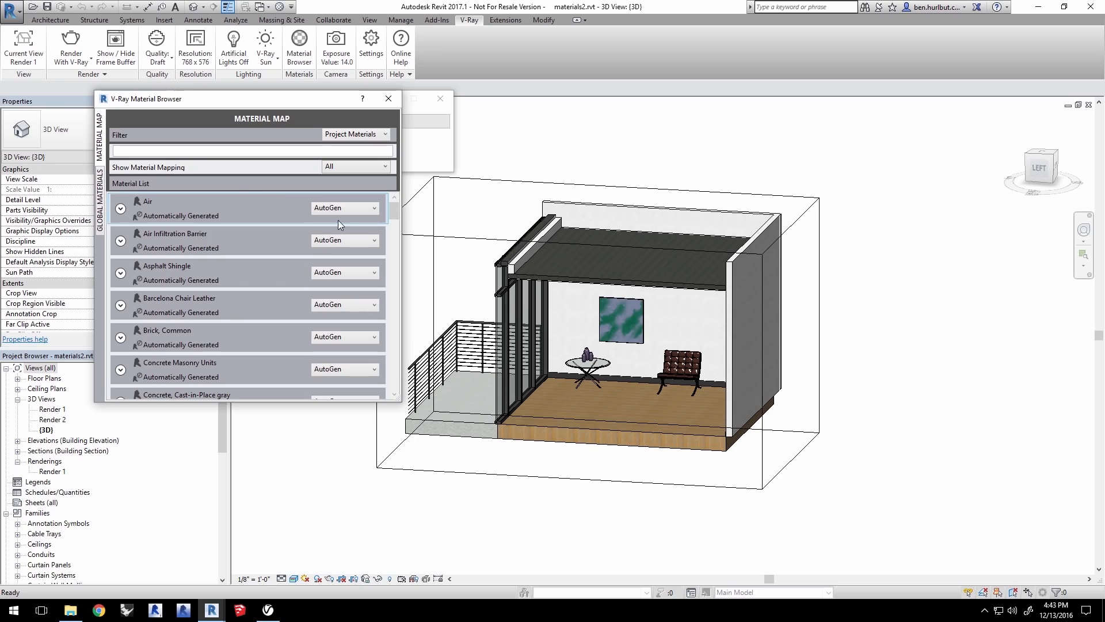
{"action": "left_click", "coordinate": [165, 149]}
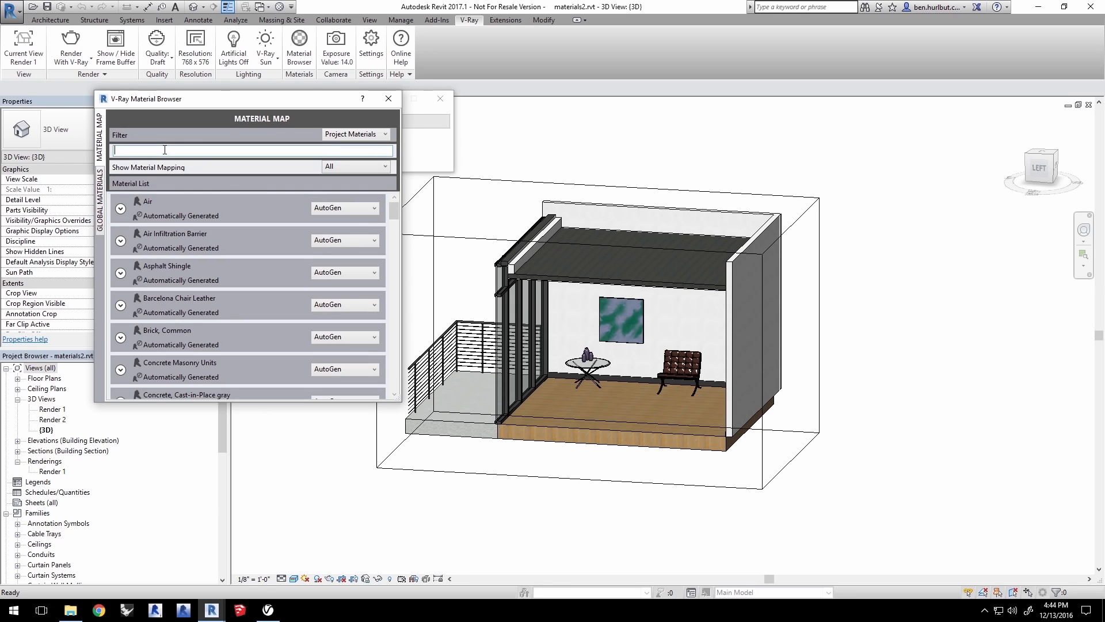
{"action": "type", "text": "table"}
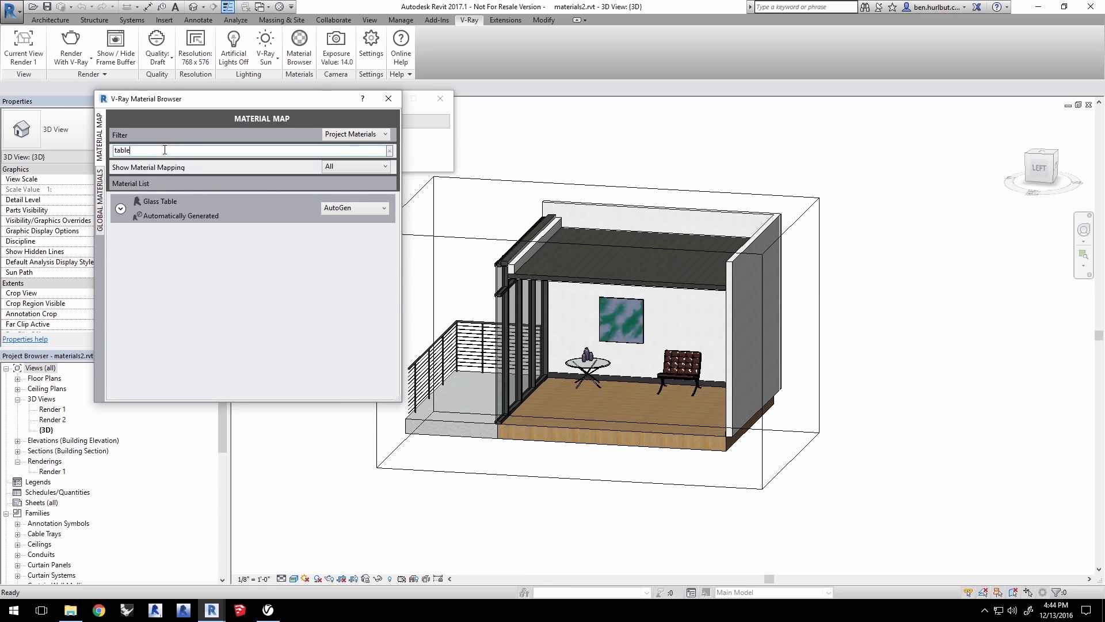
{"action": "left_click", "coordinate": [357, 210]}
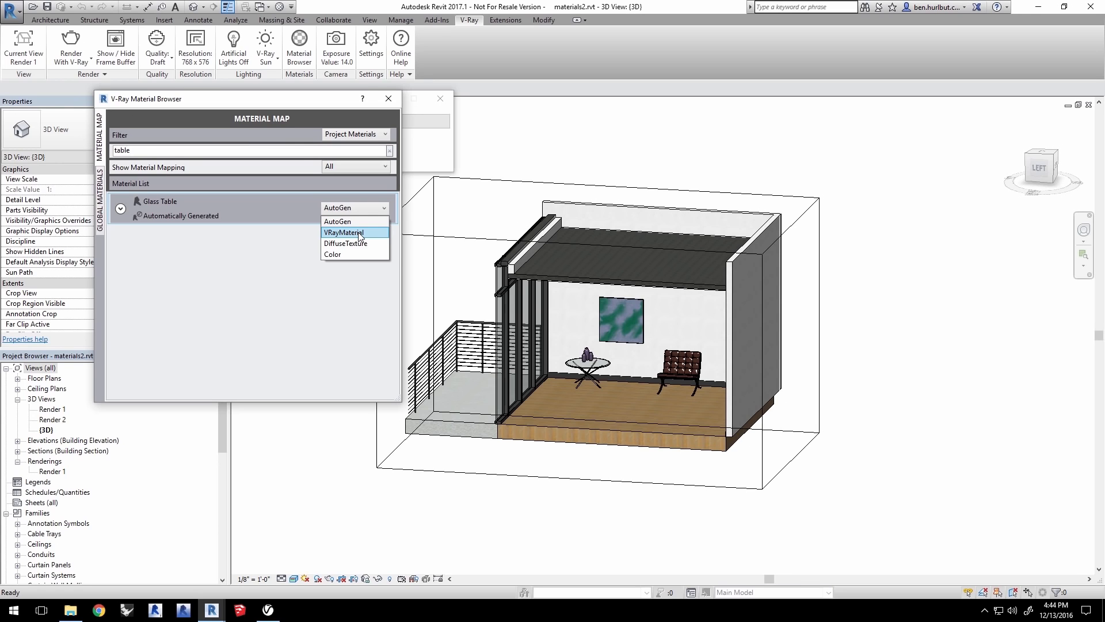
{"action": "left_click", "coordinate": [360, 233]}
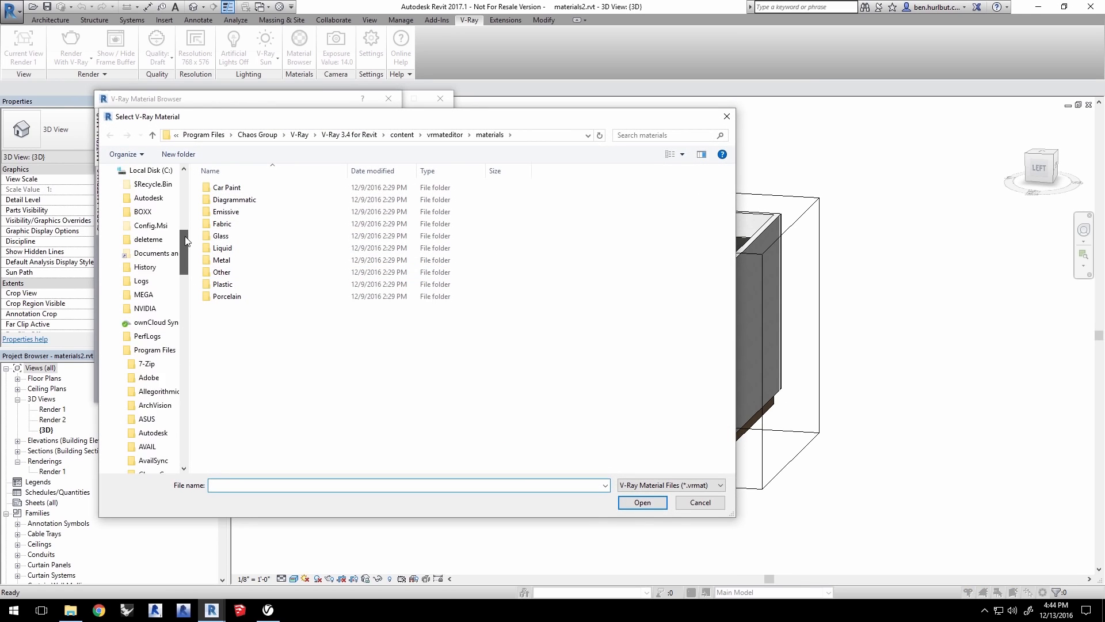
{"action": "scroll", "coordinate": [185, 240], "scroll_direction": "up", "scroll_amount": 5}
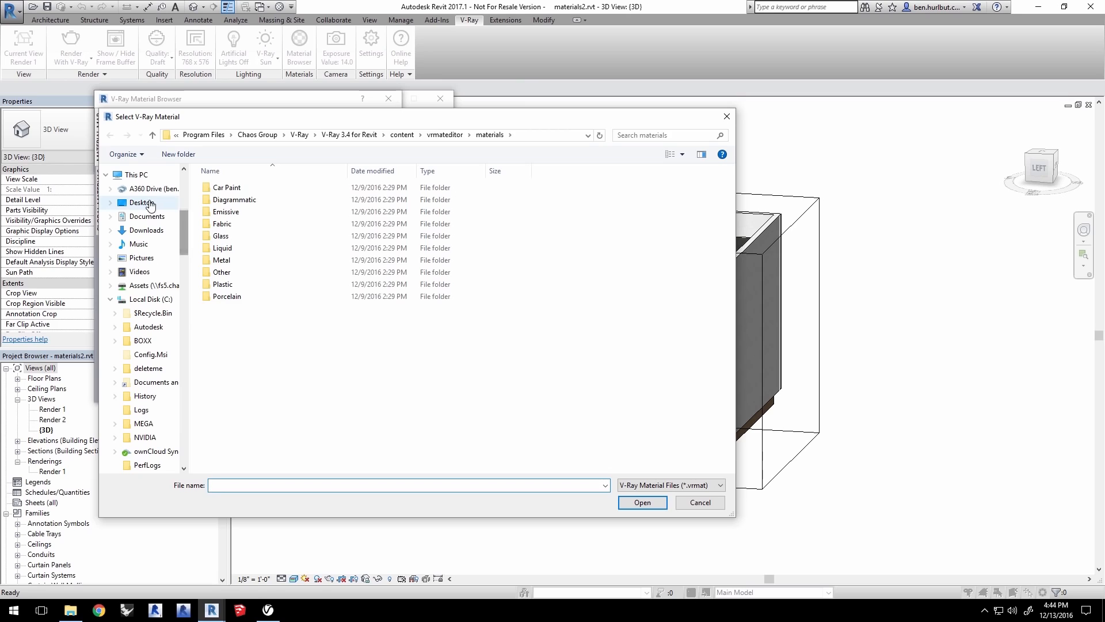
{"action": "left_click", "coordinate": [150, 205]}
{"action": "double_click", "coordinate": [239, 267]}
{"action": "left_click", "coordinate": [227, 204]}
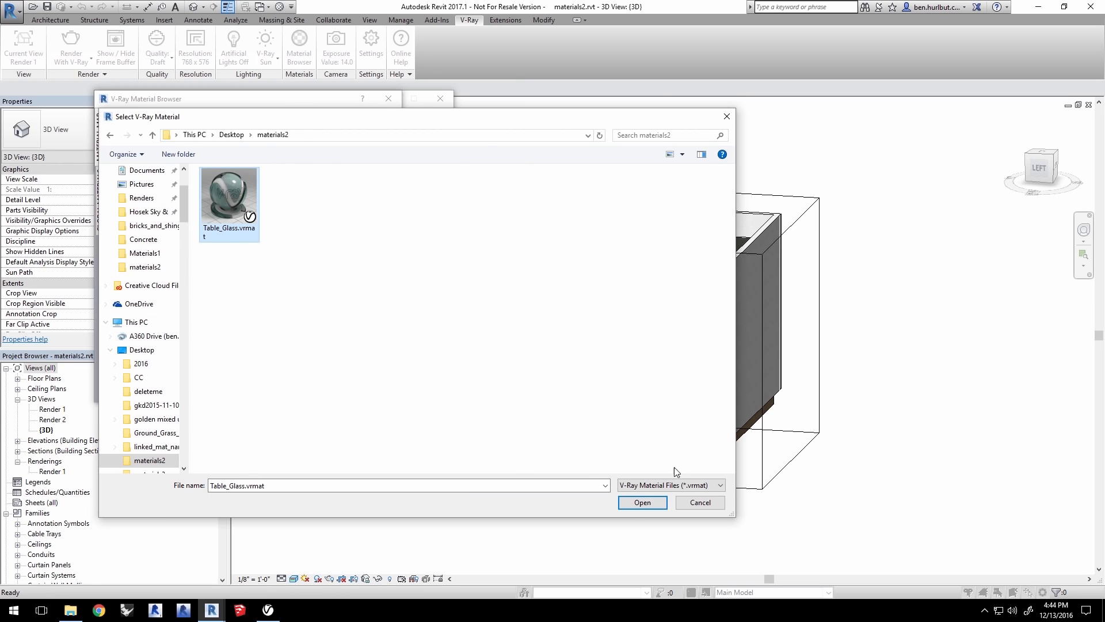
{"action": "left_click", "coordinate": [657, 503]}
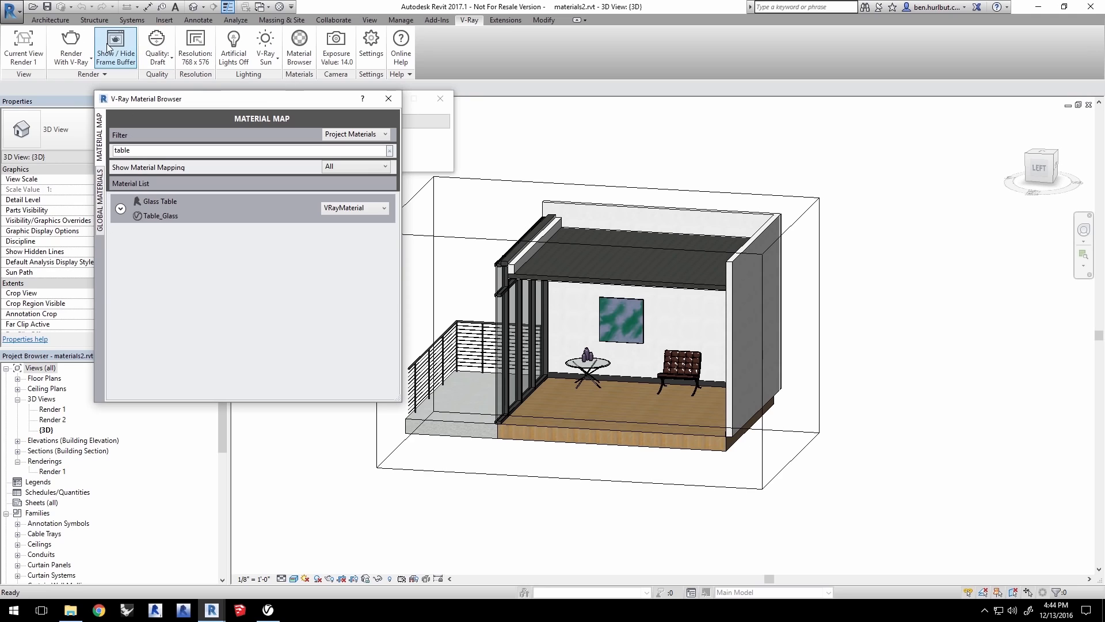
Render only a region around the glass table in the frame buffer, and turn region rendering off once it finishes
{"action": "left_click", "coordinate": [107, 48]}
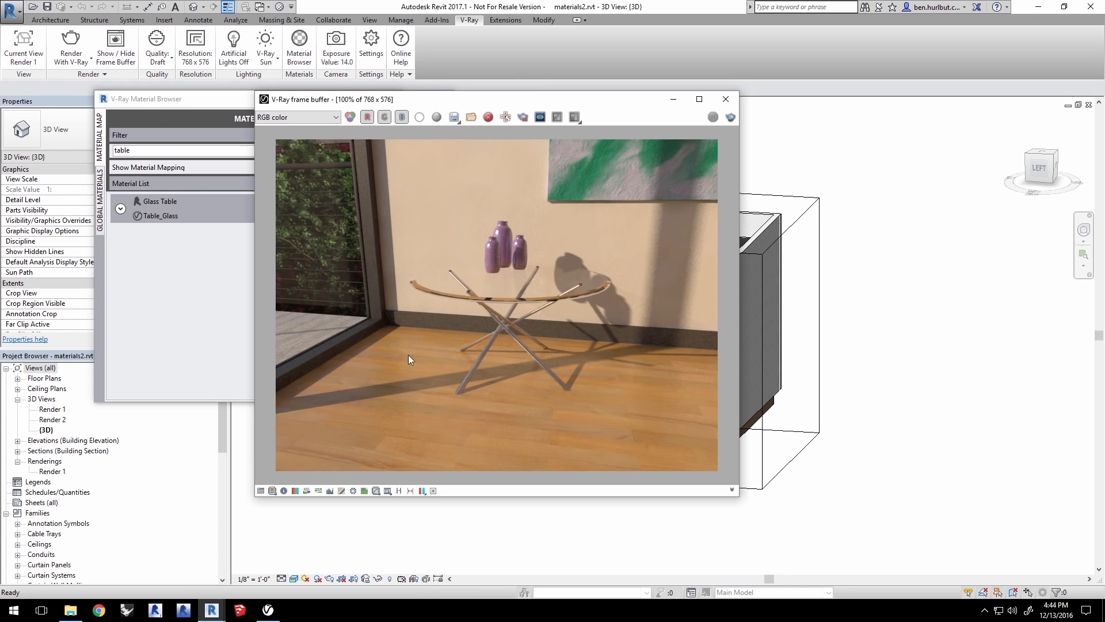
{"action": "left_click", "coordinate": [522, 117]}
{"action": "left_click_drag", "start_coordinate": [404, 236], "coordinate": [735, 376]}
{"action": "left_click", "coordinate": [71, 43]}
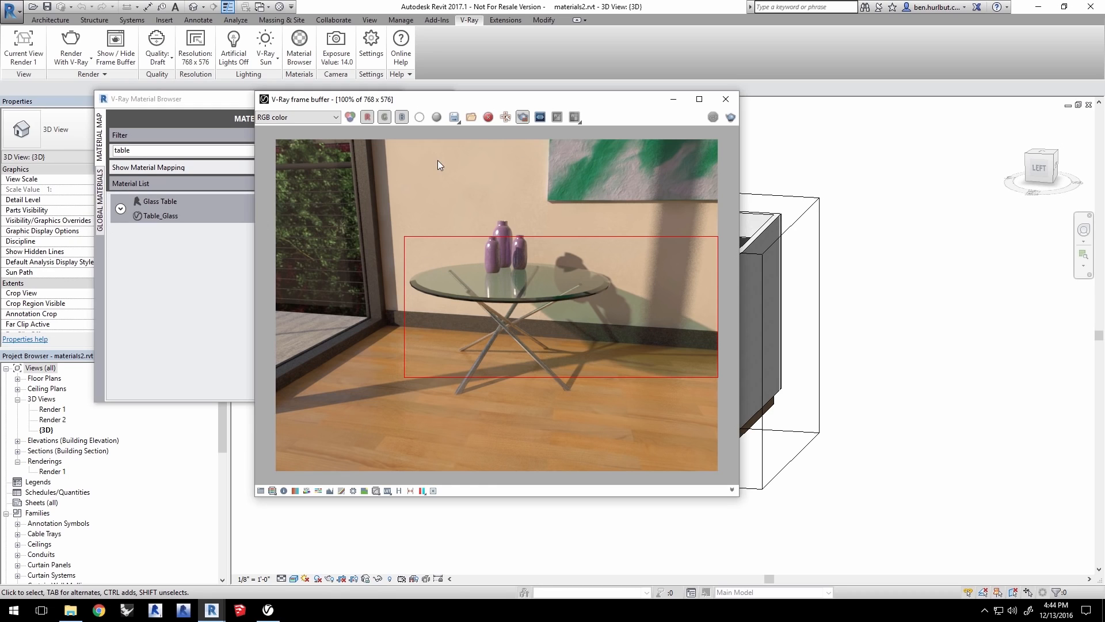
{"action": "left_click", "coordinate": [521, 121]}
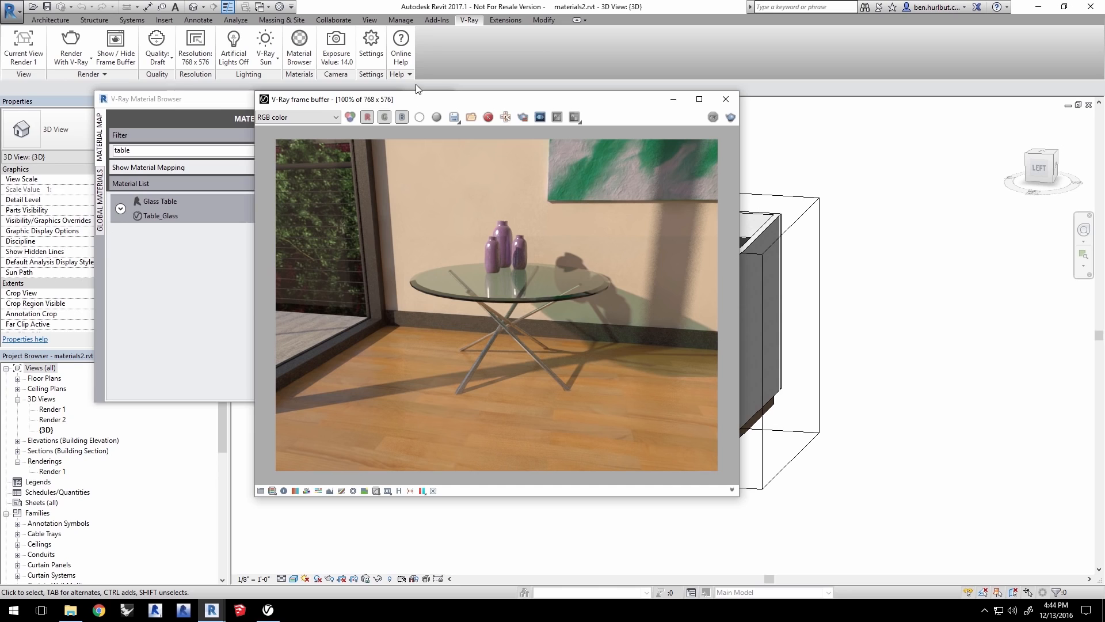
Switch to the VRMat Editor, create a new Generic material named Polished_Concrete and slightly lighten its gray diffuse color
{"action": "left_click", "coordinate": [268, 609]}
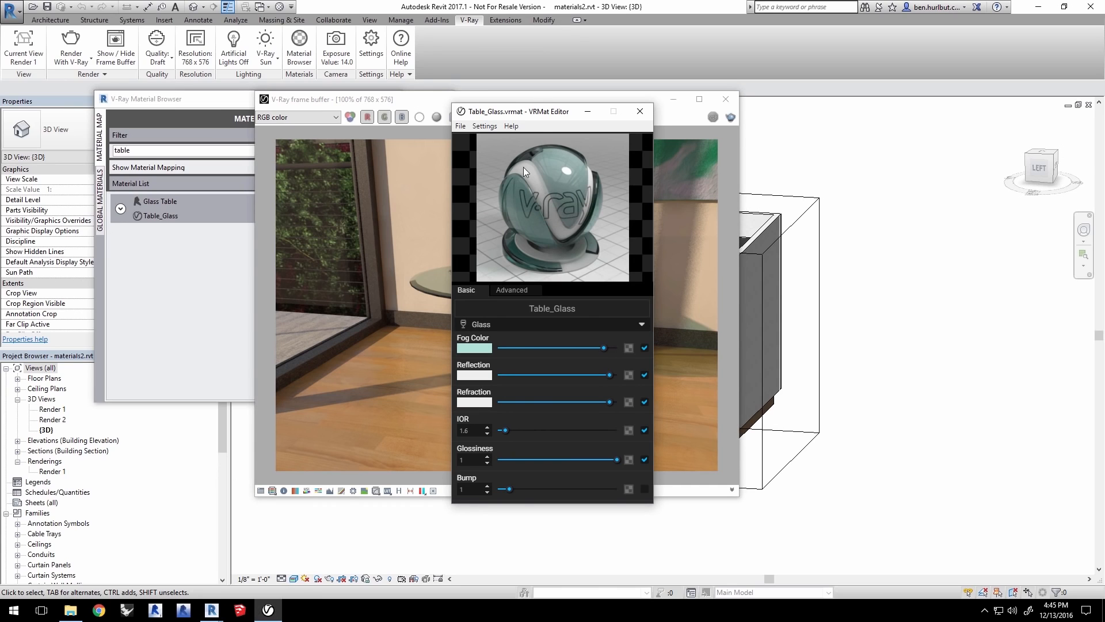
{"action": "left_click", "coordinate": [458, 128]}
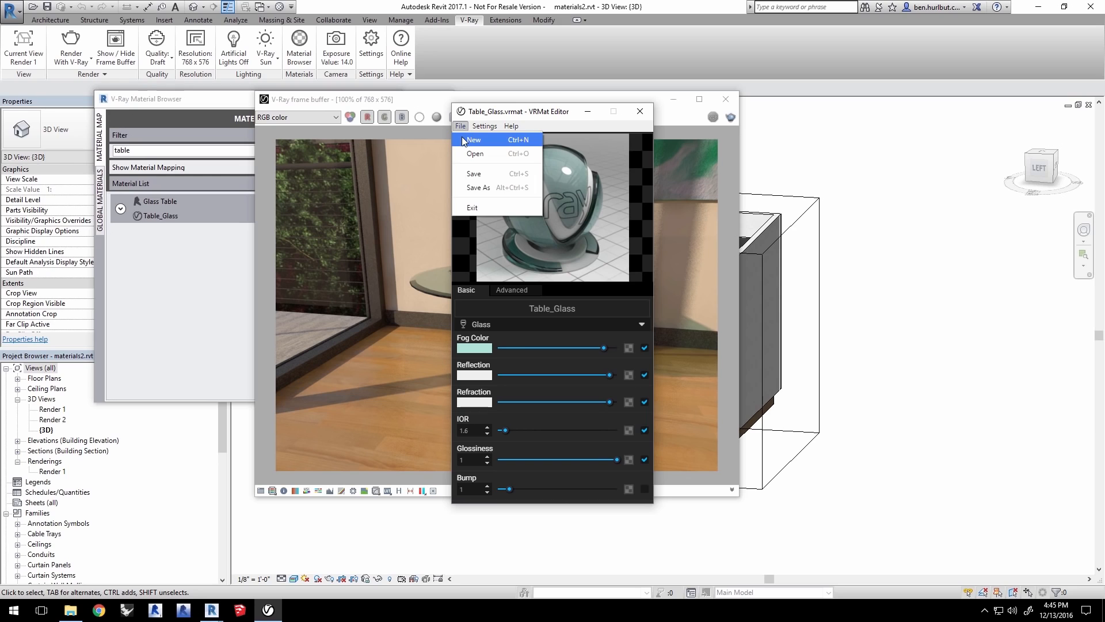
{"action": "left_click", "coordinate": [473, 140]}
{"action": "double_click", "coordinate": [520, 307]}
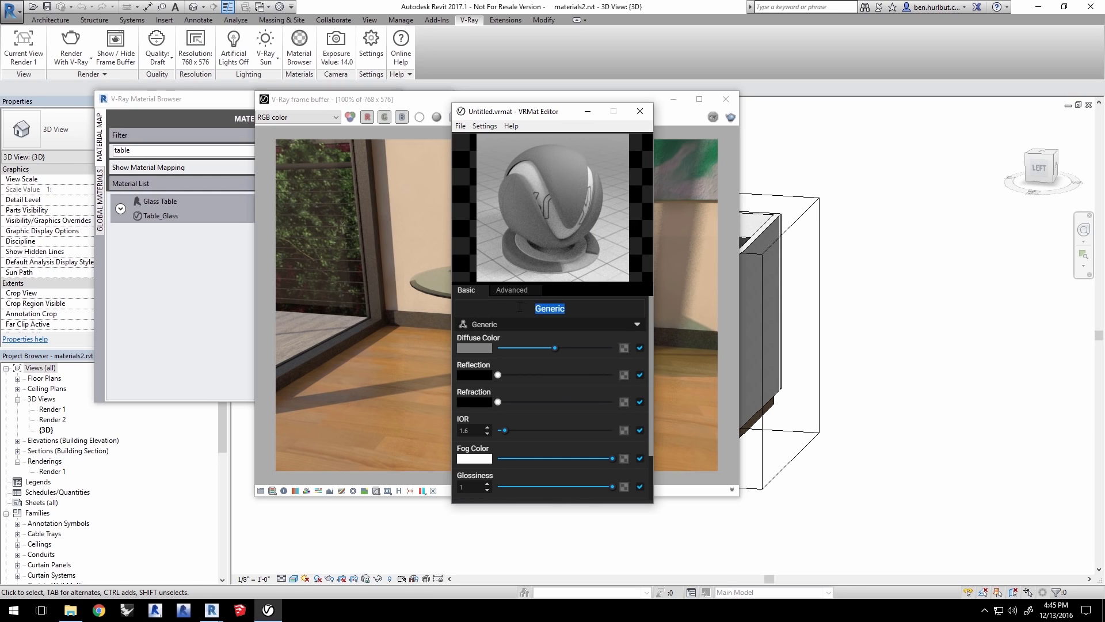
{"action": "type", "text": "Polished_Concrete"}
{"action": "key", "text": "Return"}
{"action": "mouse_move", "coordinate": [555, 348]}
{"action": "left_mouse_down"}
{"action": "mouse_move", "coordinate": [586, 348]}
{"action": "mouse_move", "coordinate": [522, 347]}
{"action": "mouse_move", "coordinate": [563, 348]}
{"action": "left_mouse_up"}
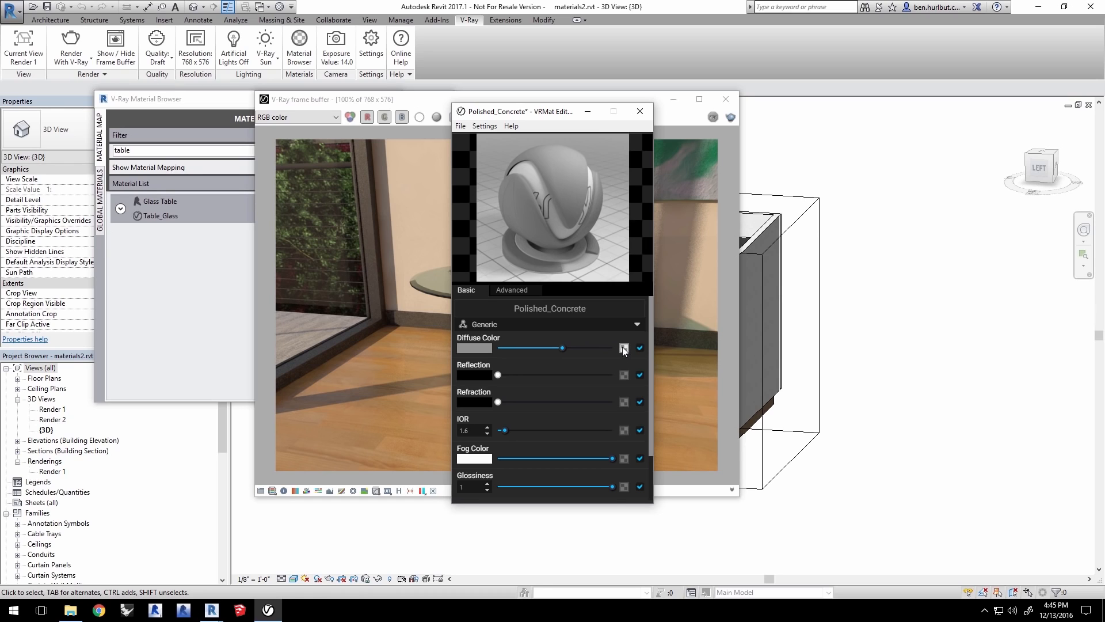
Assign a Bitmap texture to the diffuse color using Concrete_Diffuse.jpg and return to the material's basic settings
{"action": "left_click", "coordinate": [624, 348]}
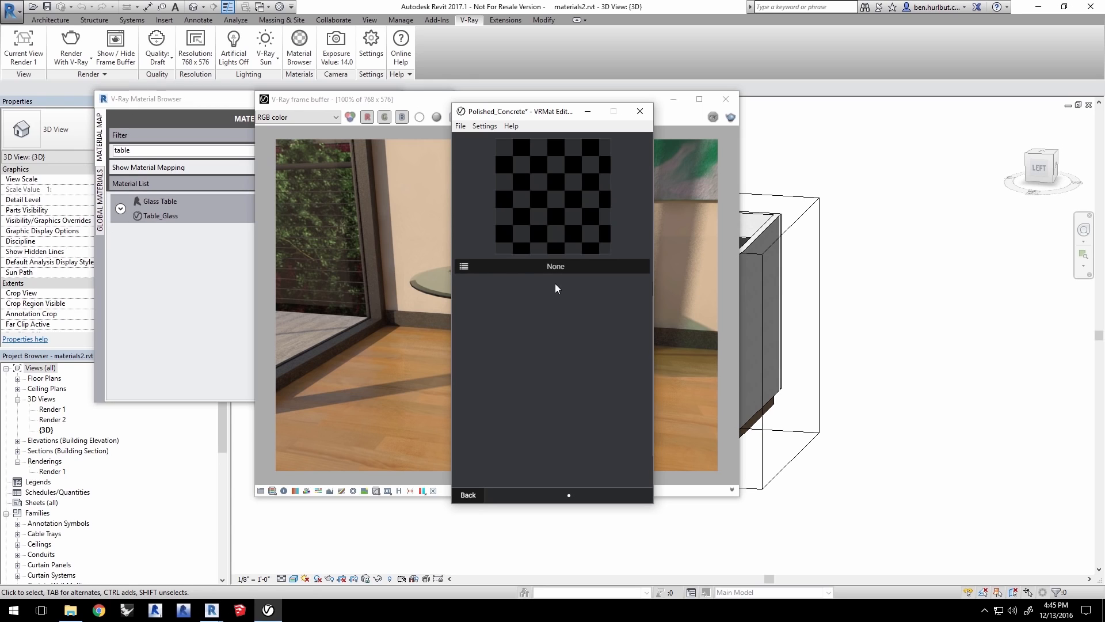
{"action": "left_click", "coordinate": [532, 266]}
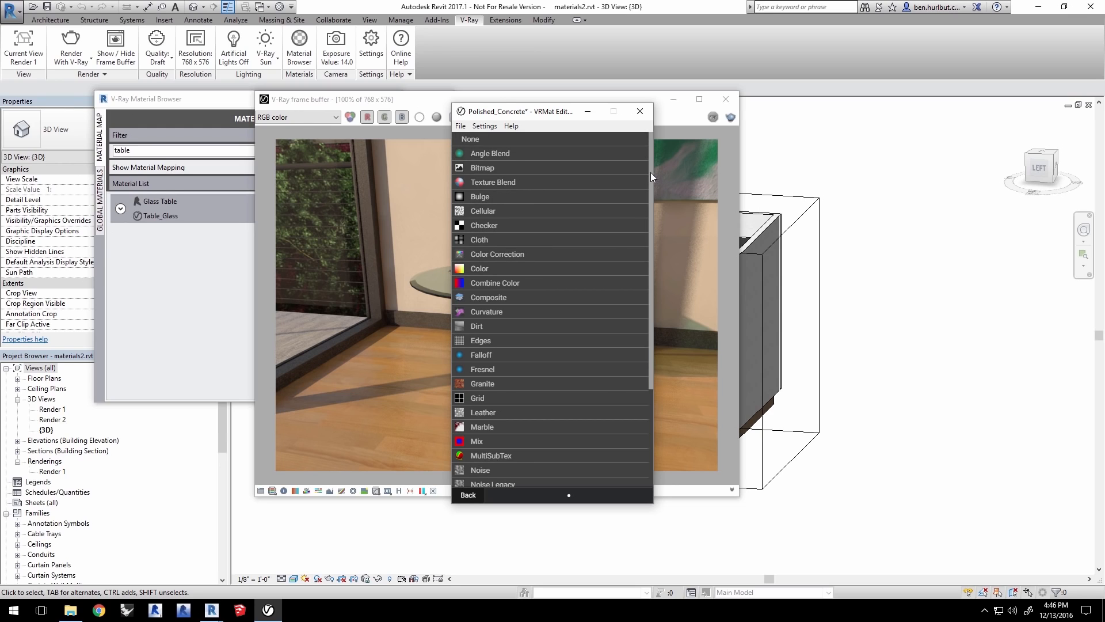
{"action": "mouse_move", "coordinate": [651, 176]}
{"action": "left_mouse_down"}
{"action": "mouse_move", "coordinate": [651, 284]}
{"action": "mouse_move", "coordinate": [647, 164]}
{"action": "left_mouse_up"}
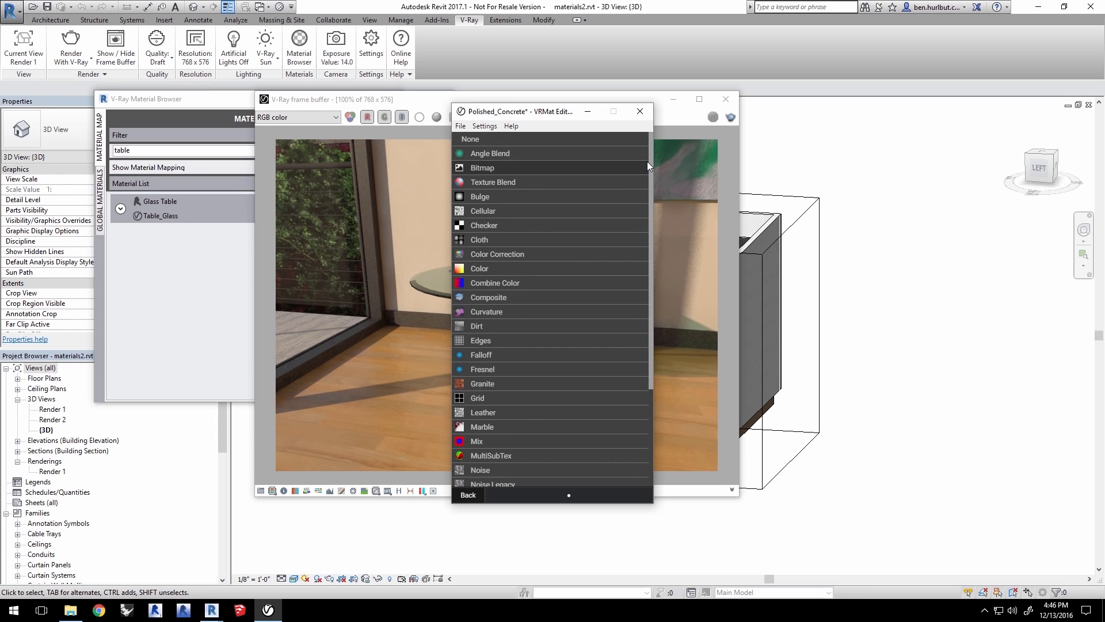
{"action": "left_click", "coordinate": [592, 167]}
{"action": "left_click", "coordinate": [594, 326]}
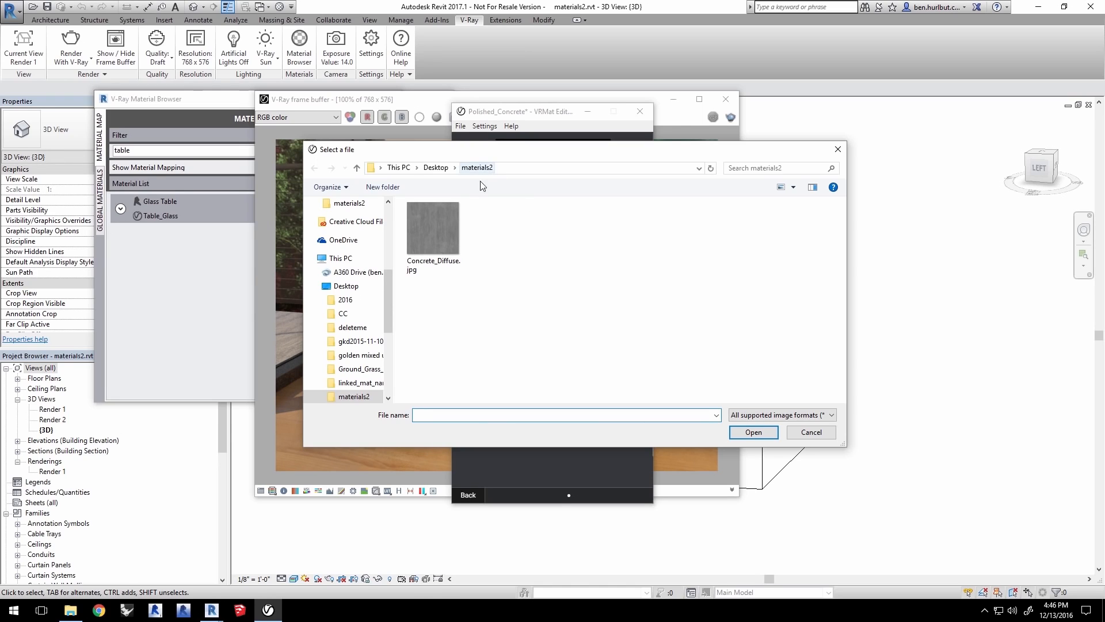
{"action": "left_click", "coordinate": [433, 232]}
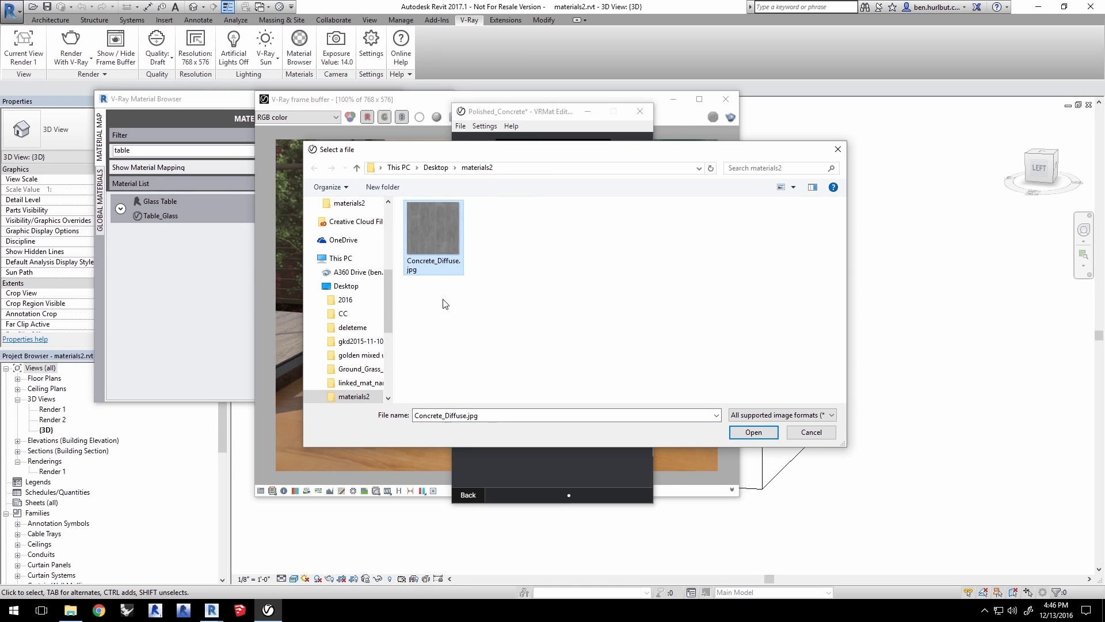
{"action": "left_click", "coordinate": [766, 433]}
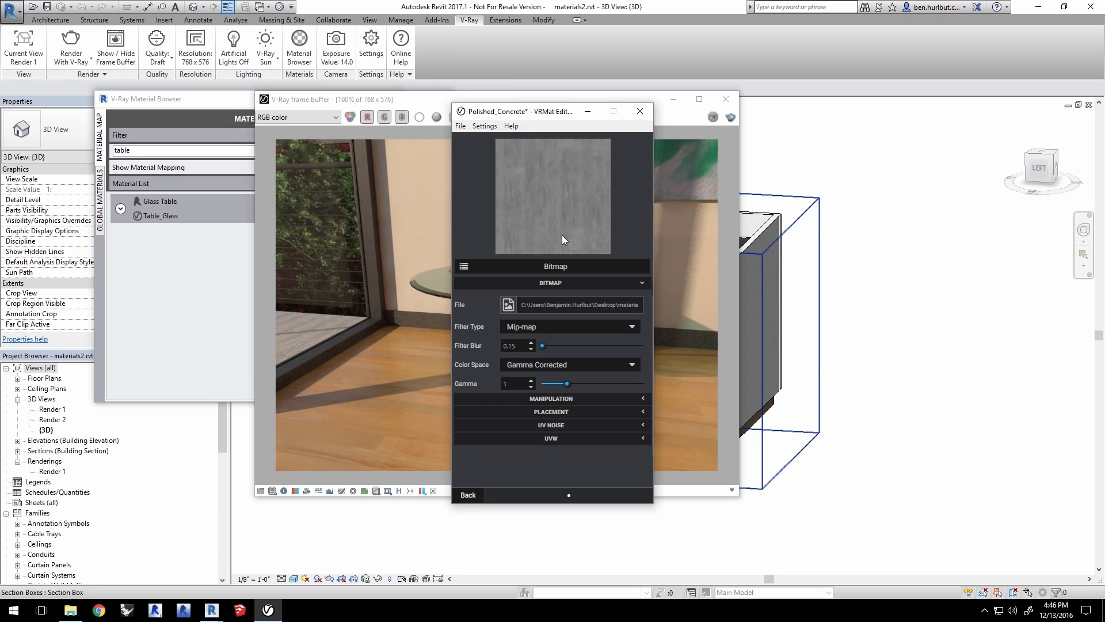
{"action": "left_click", "coordinate": [468, 496]}
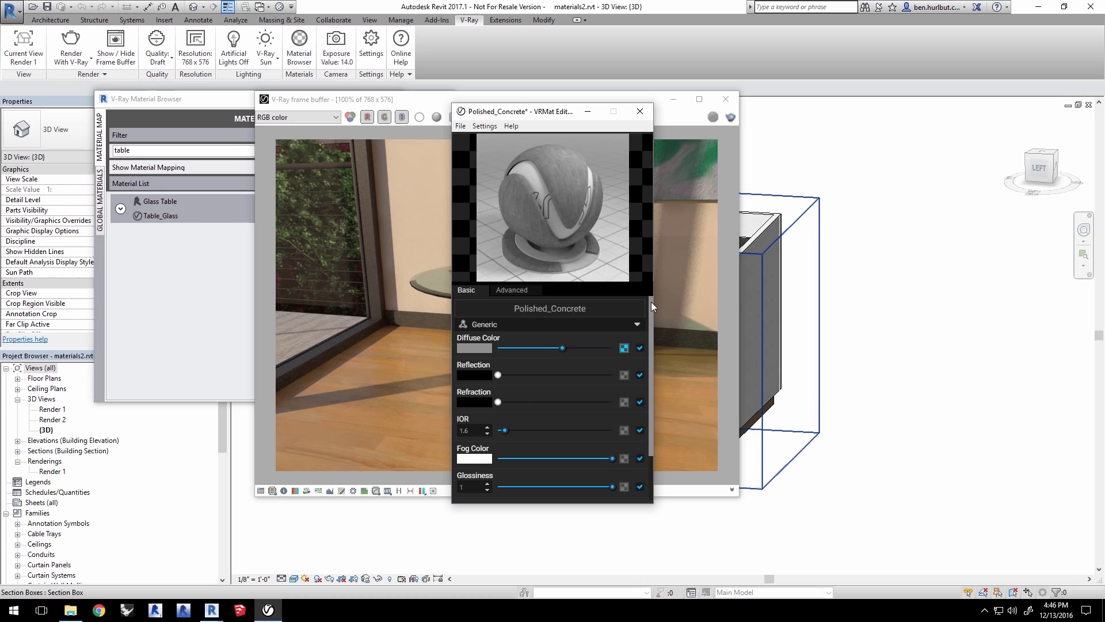
Raise the concrete material's reflection to nearly white and set its glossiness to 0.85
{"action": "left_click_drag", "start_coordinate": [651, 301], "coordinate": [655, 323]}
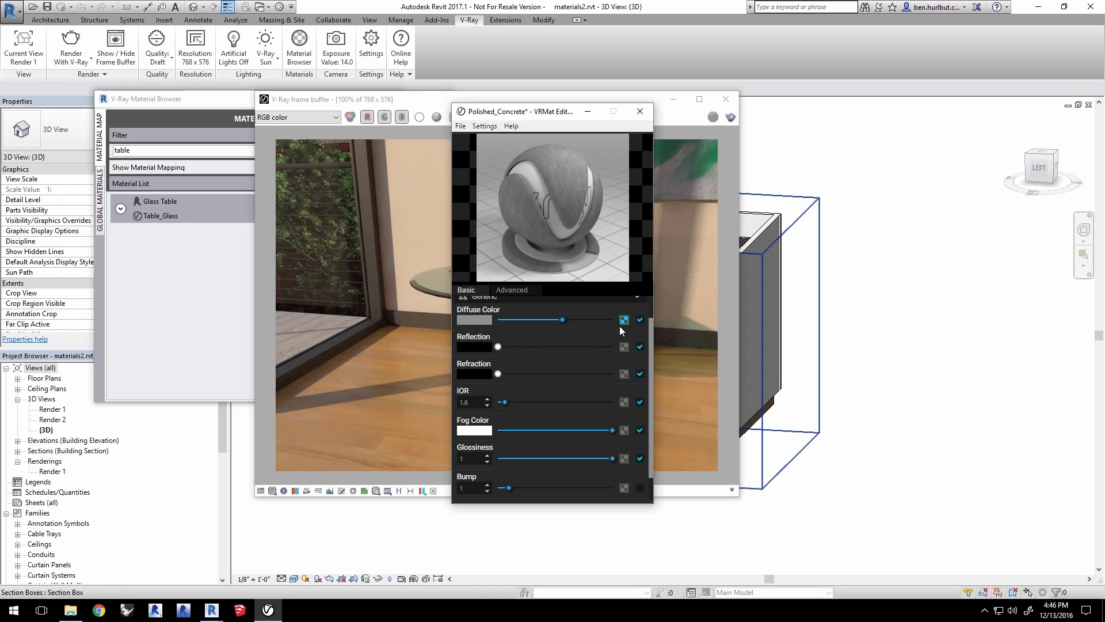
{"action": "left_click_drag", "start_coordinate": [499, 347], "coordinate": [611, 351]}
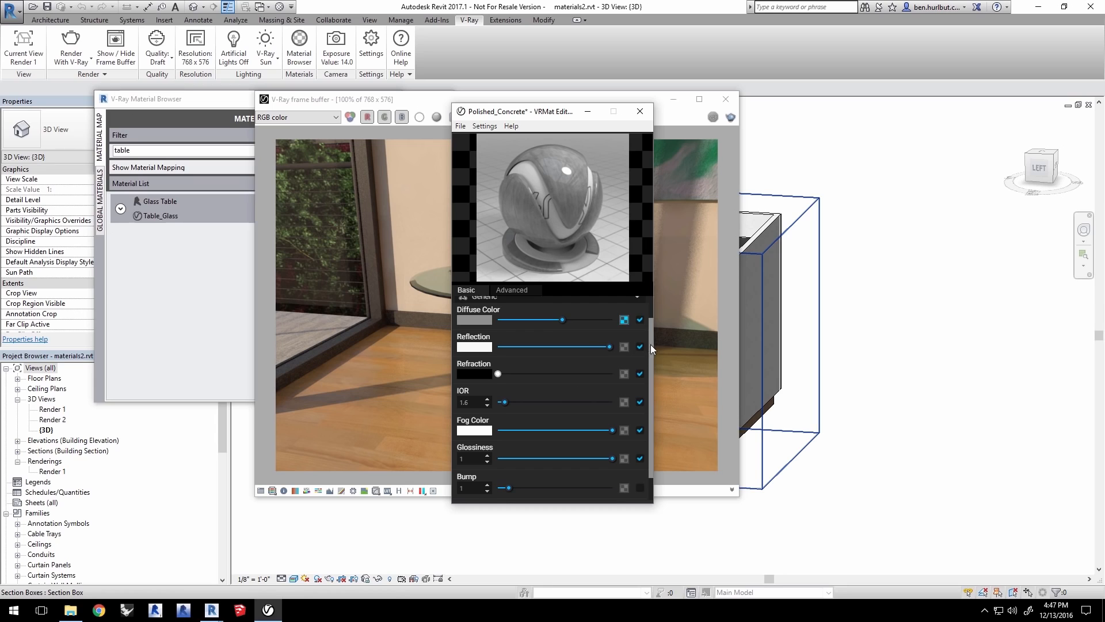
{"action": "left_click_drag", "start_coordinate": [650, 344], "coordinate": [651, 365]}
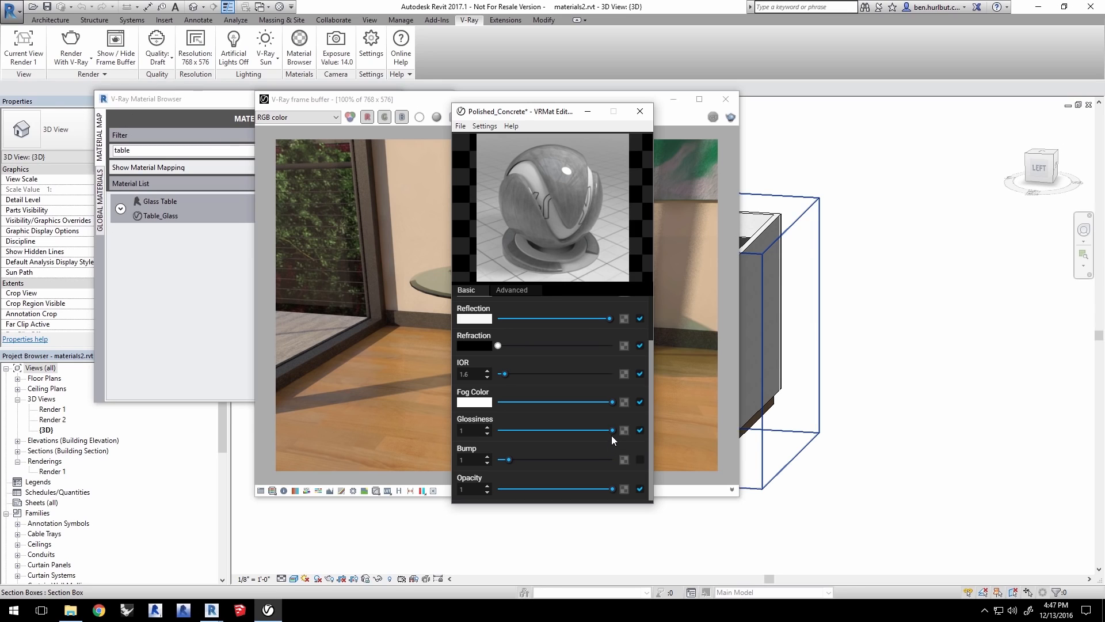
{"action": "left_click_drag", "start_coordinate": [612, 430], "coordinate": [562, 430]}
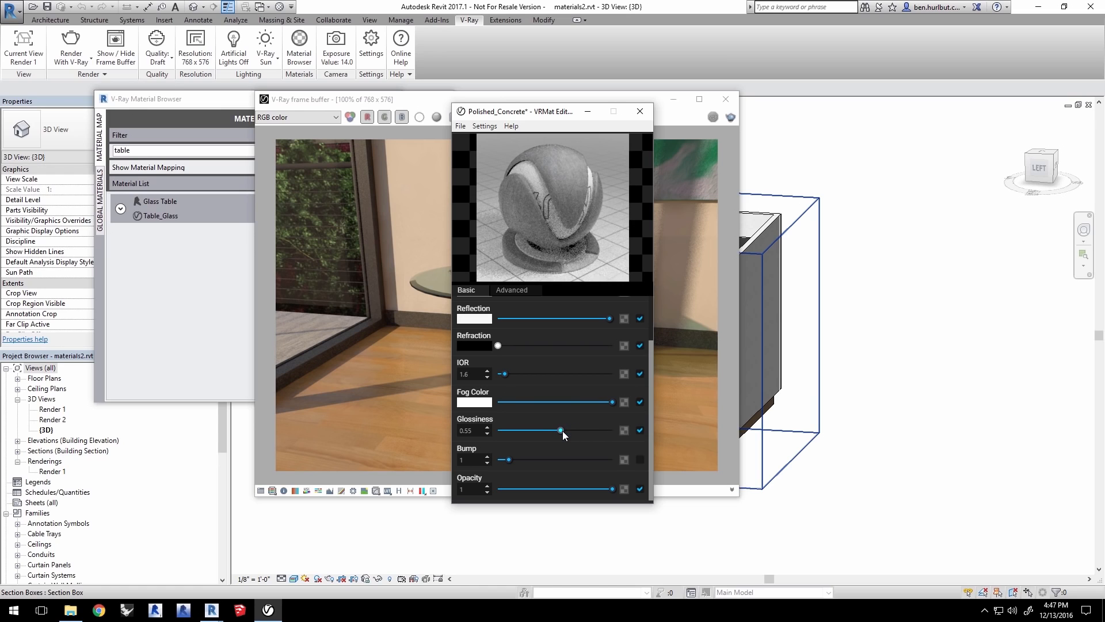
{"action": "left_click_drag", "start_coordinate": [571, 431], "coordinate": [577, 430]}
{"action": "left_click_drag", "start_coordinate": [573, 432], "coordinate": [595, 432]}
Save the concrete material as Polished_Concrete.vrmat in the Desktop folder materials2
{"action": "left_click", "coordinate": [461, 126]}
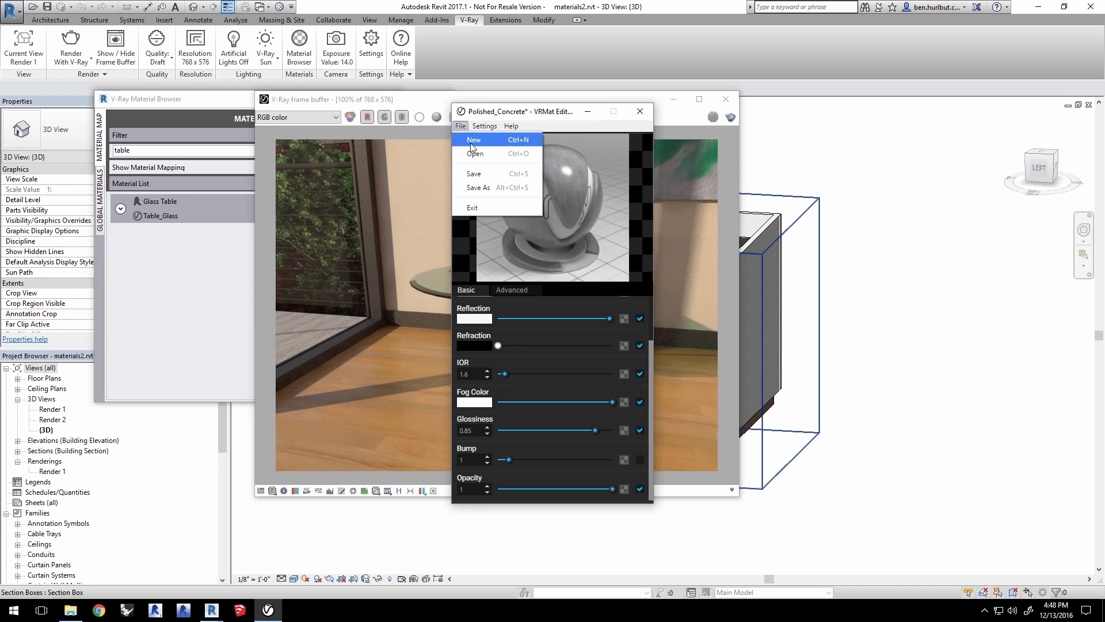
{"action": "left_click", "coordinate": [490, 178]}
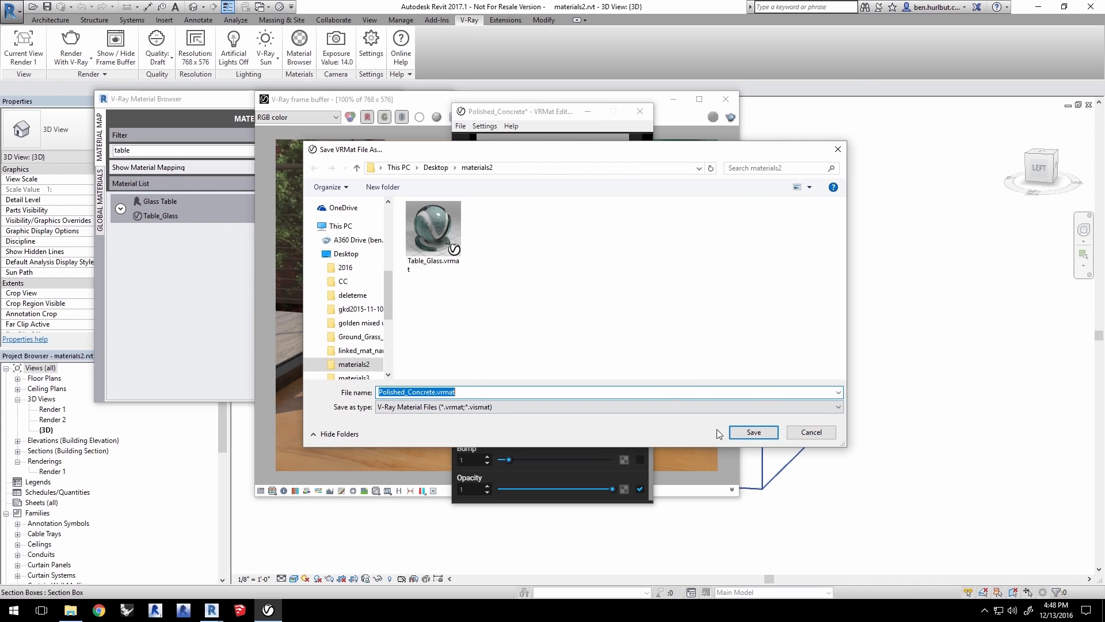
{"action": "left_click", "coordinate": [744, 433]}
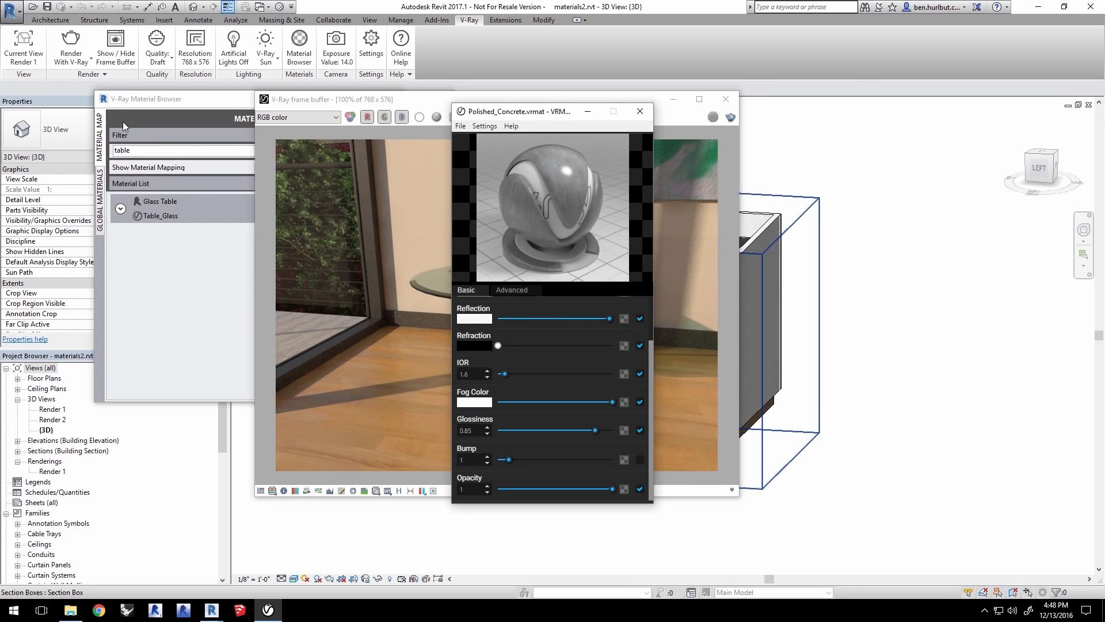
Back in Revit's V-Ray Material Browser, filter for "wood" and map Wood Flooring to the V-Ray material Polished_Concrete.vrmat
{"action": "left_click_drag", "start_coordinate": [213, 102], "coordinate": [244, 122]}
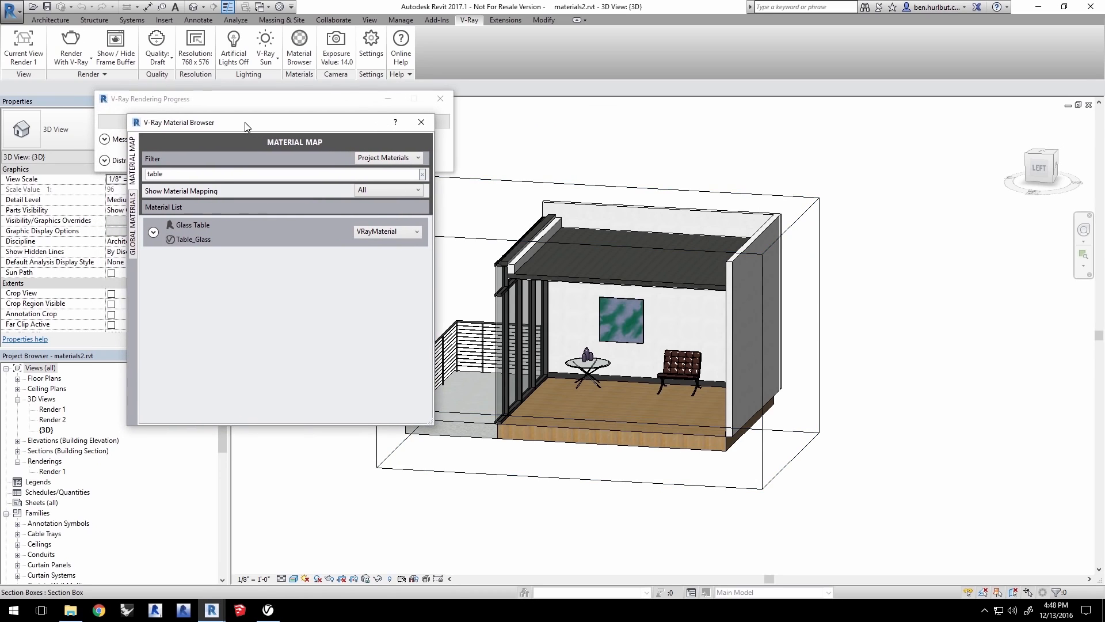
{"action": "double_click", "coordinate": [152, 174]}
{"action": "type", "text": "wood"}
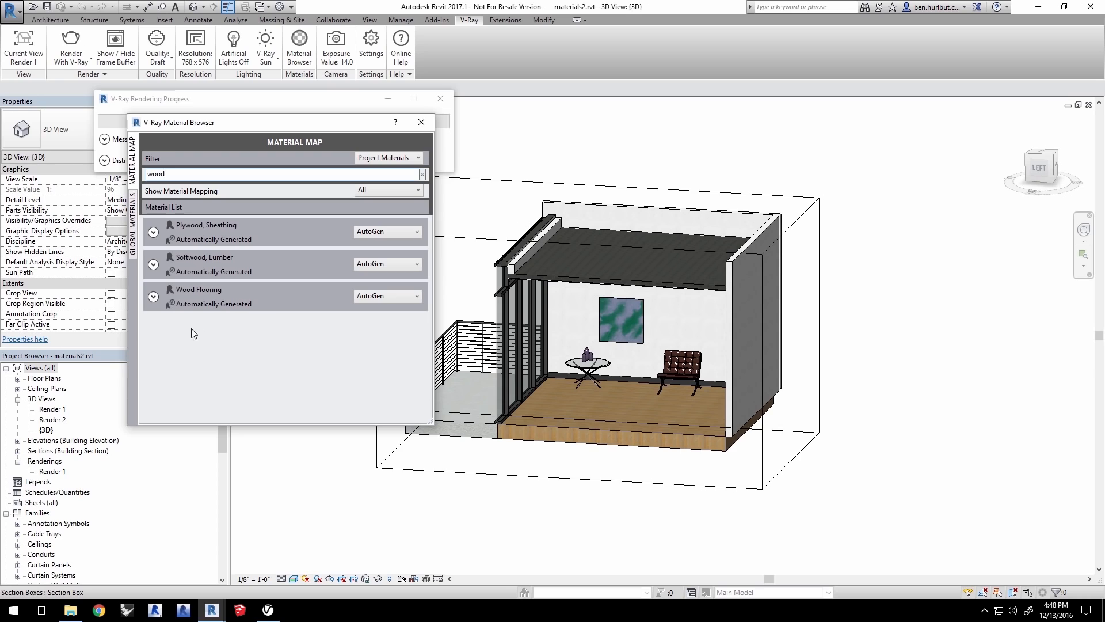
{"action": "left_click", "coordinate": [372, 300]}
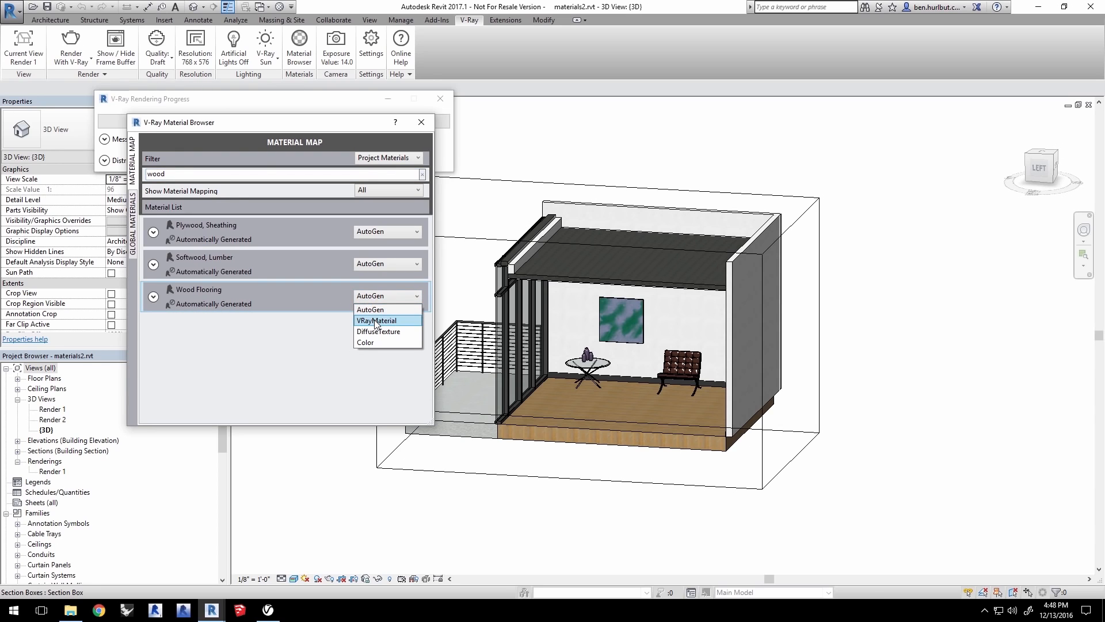
{"action": "left_click", "coordinate": [375, 320]}
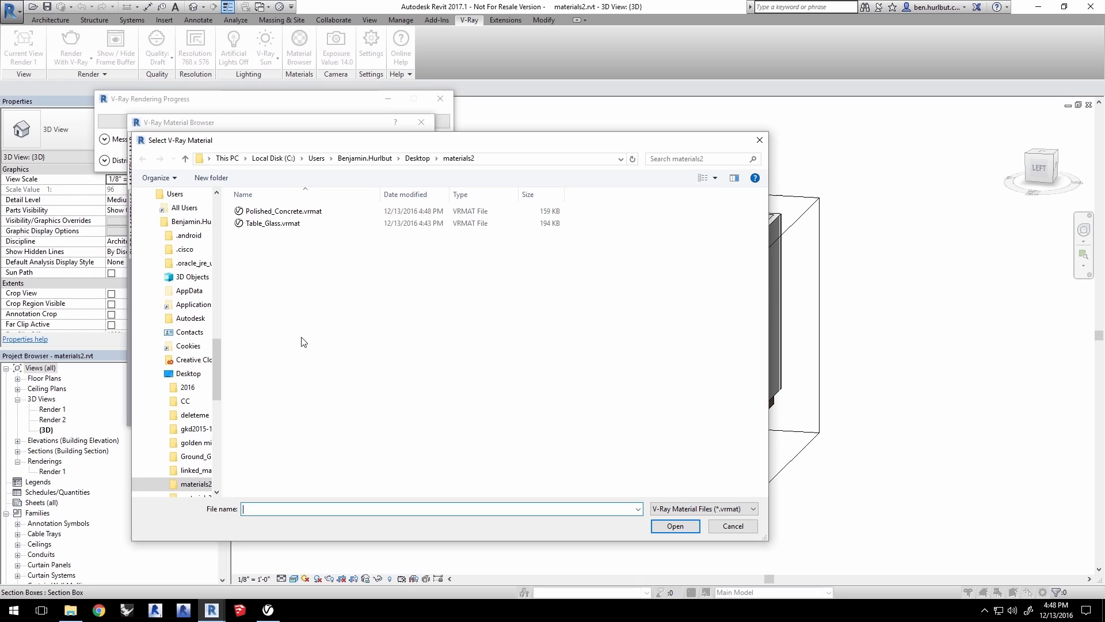
{"action": "left_click", "coordinate": [305, 211]}
{"action": "left_click", "coordinate": [675, 525]}
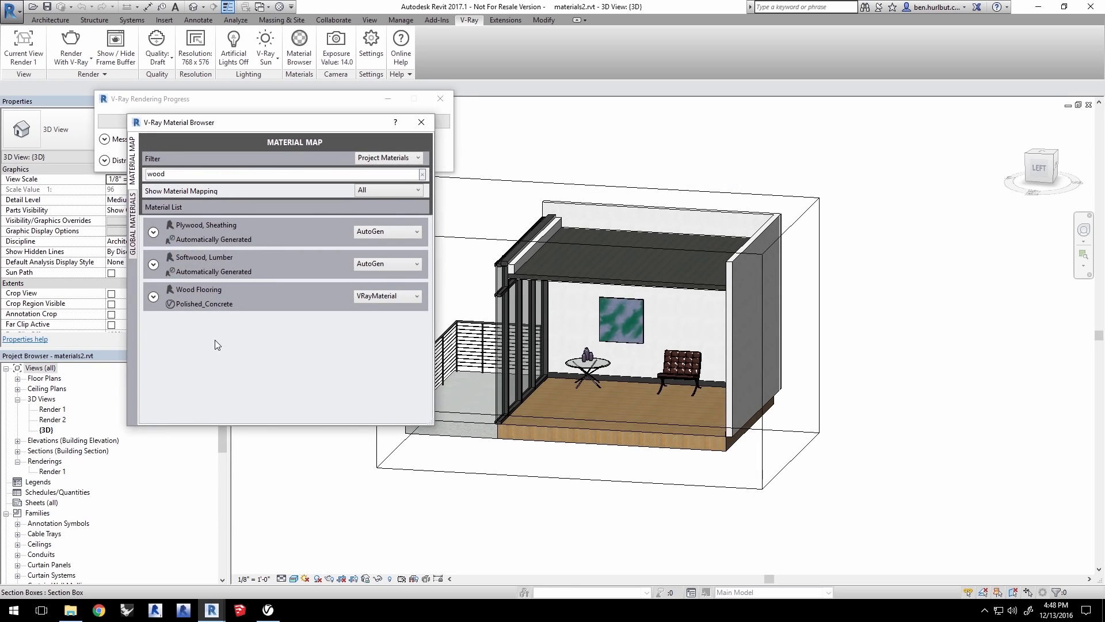
Set the Wood Flooring material's sample size to 10' 0" wide by 10' 0" high and close the V-Ray Material Browser
{"action": "left_click", "coordinate": [153, 296]}
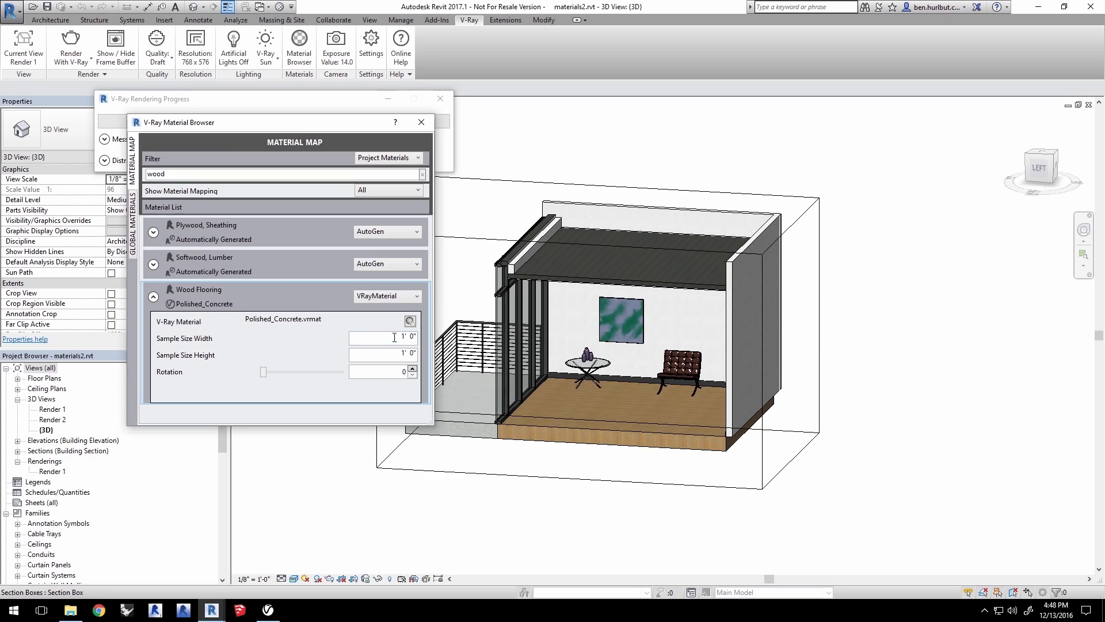
{"action": "left_click_drag", "start_coordinate": [396, 337], "coordinate": [430, 340]}
{"action": "type", "text": "10"}
{"action": "key", "text": "Return"}
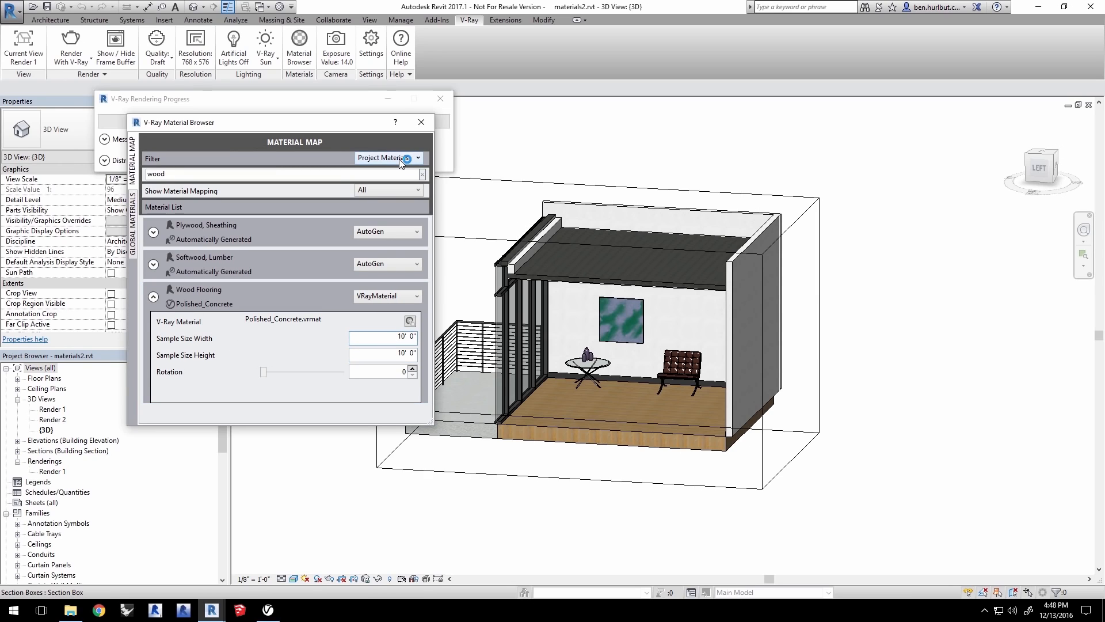
{"action": "left_click", "coordinate": [421, 122]}
Set the V-Ray active view to Render 2 and render it with the concrete floor
{"action": "left_click", "coordinate": [24, 47]}
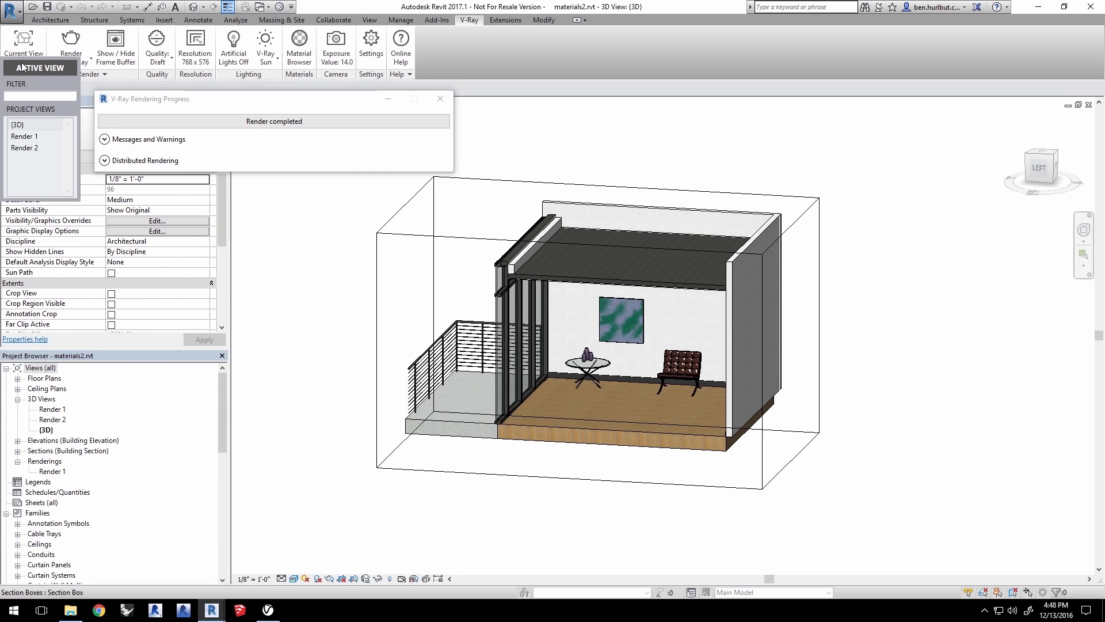
{"action": "left_click", "coordinate": [33, 147]}
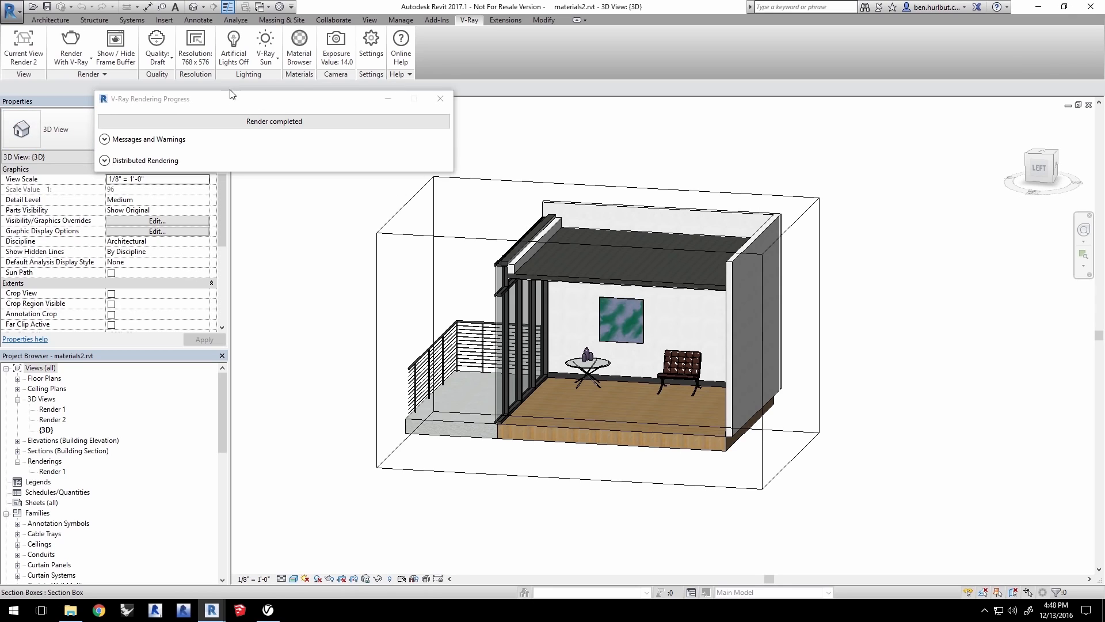
{"action": "left_click", "coordinate": [70, 42]}
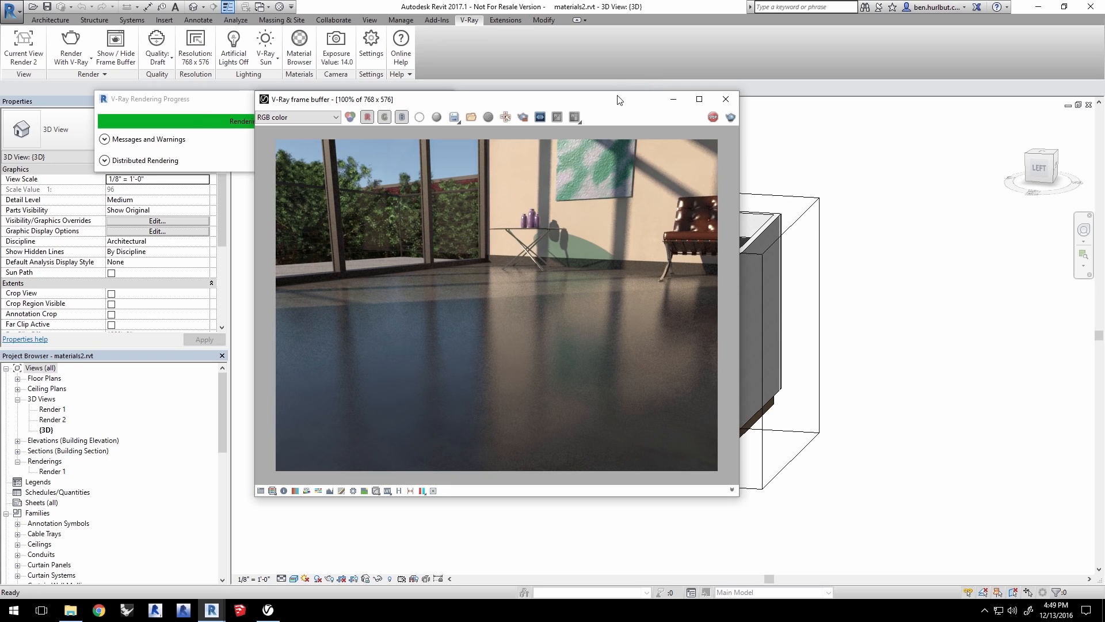
{"action": "left_click_drag", "start_coordinate": [615, 105], "coordinate": [663, 111]}
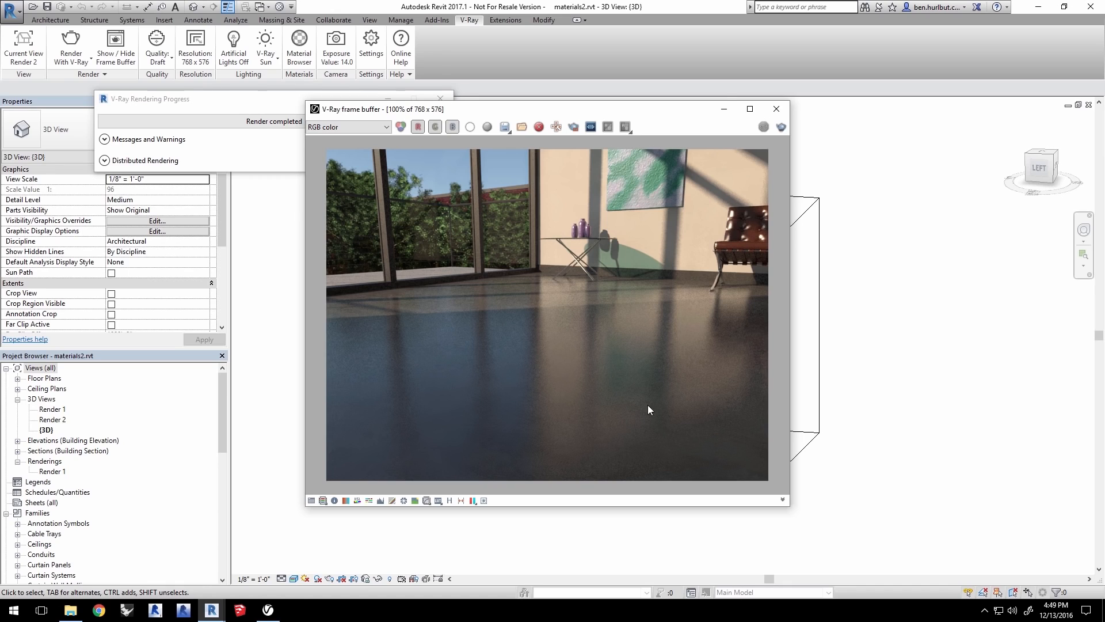
Switch to the VRMat Editor and assign a Noise Legacy texture to Polished_Concrete's glossiness
{"action": "left_click", "coordinate": [269, 610]}
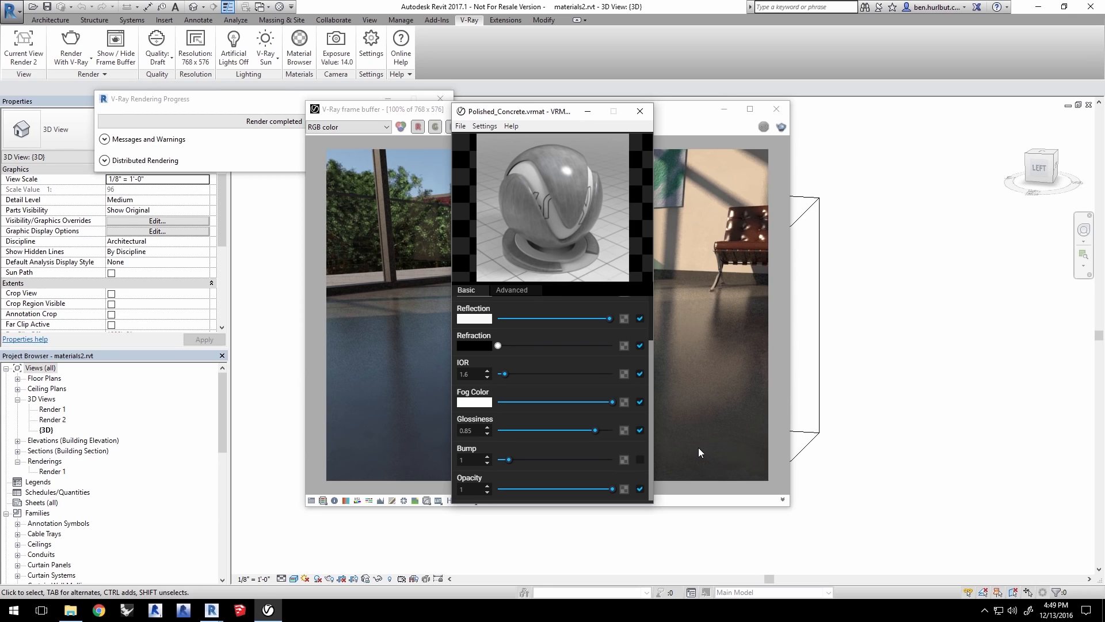
{"action": "left_click", "coordinate": [624, 430]}
{"action": "left_click", "coordinate": [509, 265]}
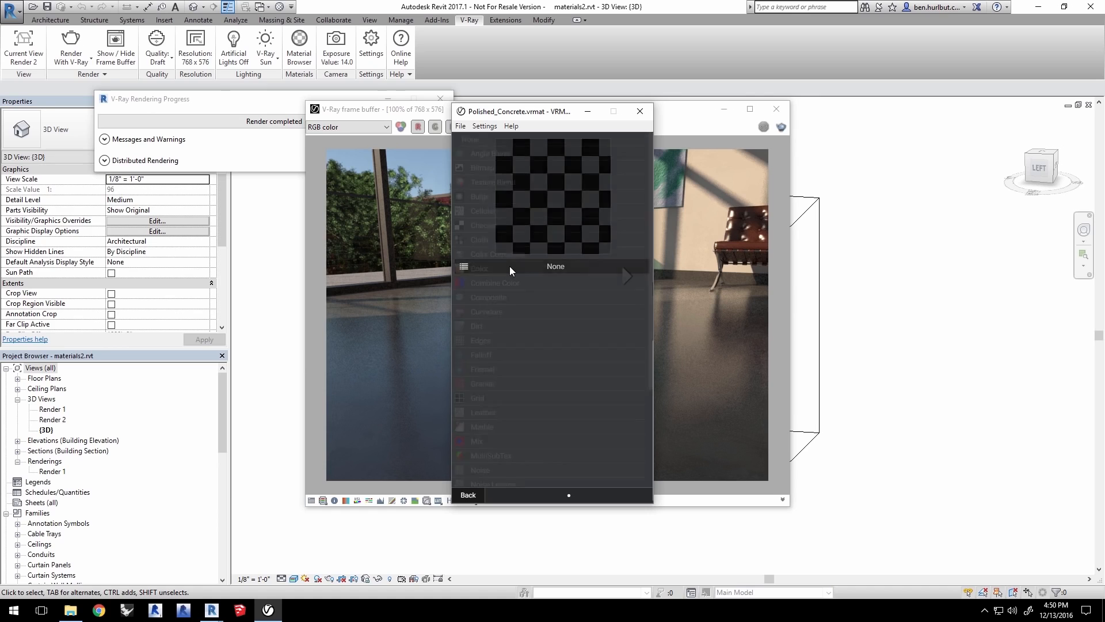
{"action": "left_click_drag", "start_coordinate": [651, 269], "coordinate": [653, 331]}
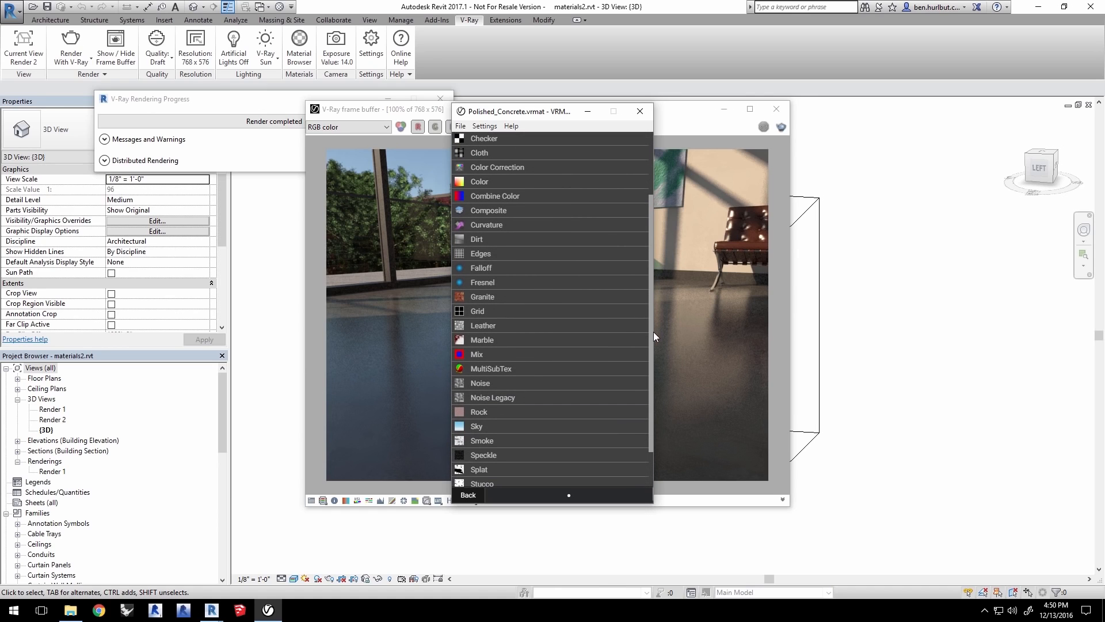
{"action": "left_click", "coordinate": [544, 398]}
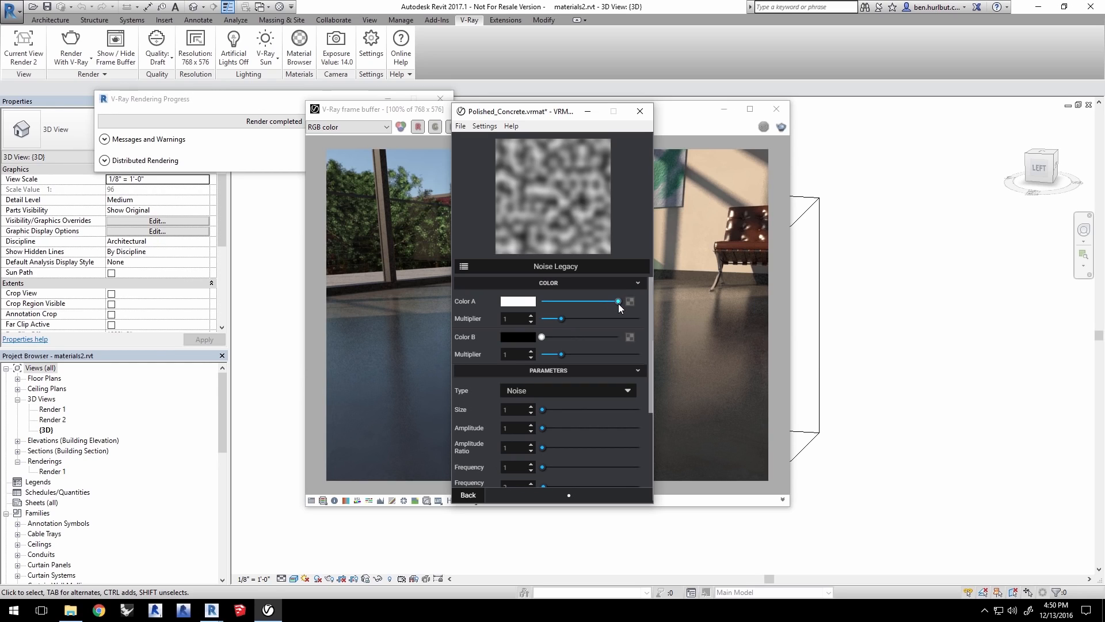
Set the glossiness noise to a near-white Color A, a light grey Color B and the Perlin type, returning to the basic settings
{"action": "left_click_drag", "start_coordinate": [619, 302], "coordinate": [610, 303]}
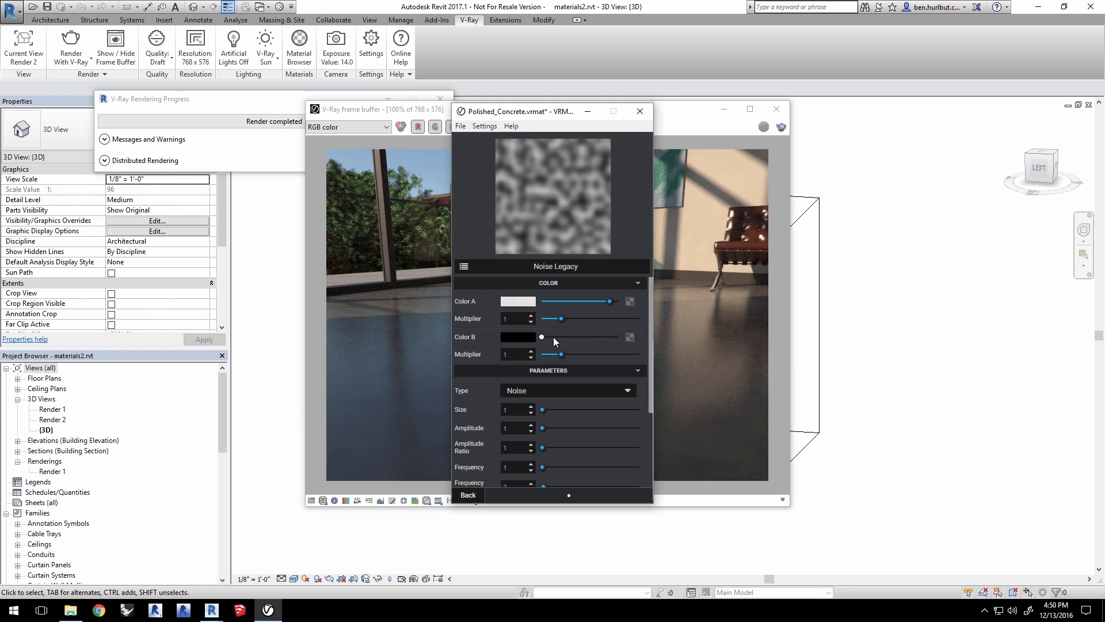
{"action": "left_click_drag", "start_coordinate": [541, 337], "coordinate": [600, 341]}
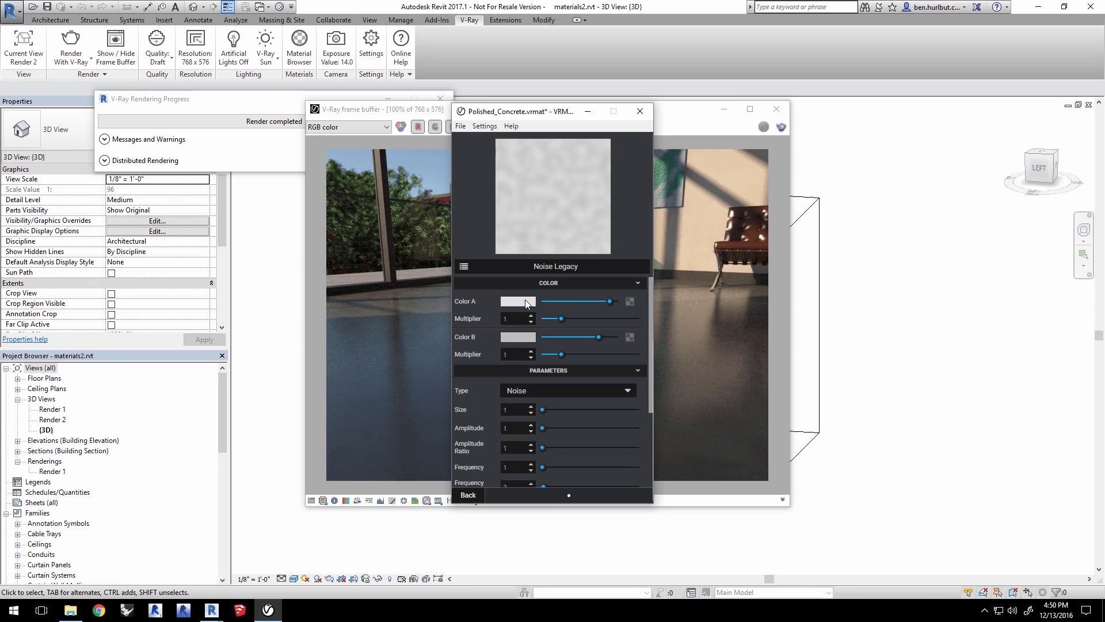
{"action": "left_click", "coordinate": [554, 392]}
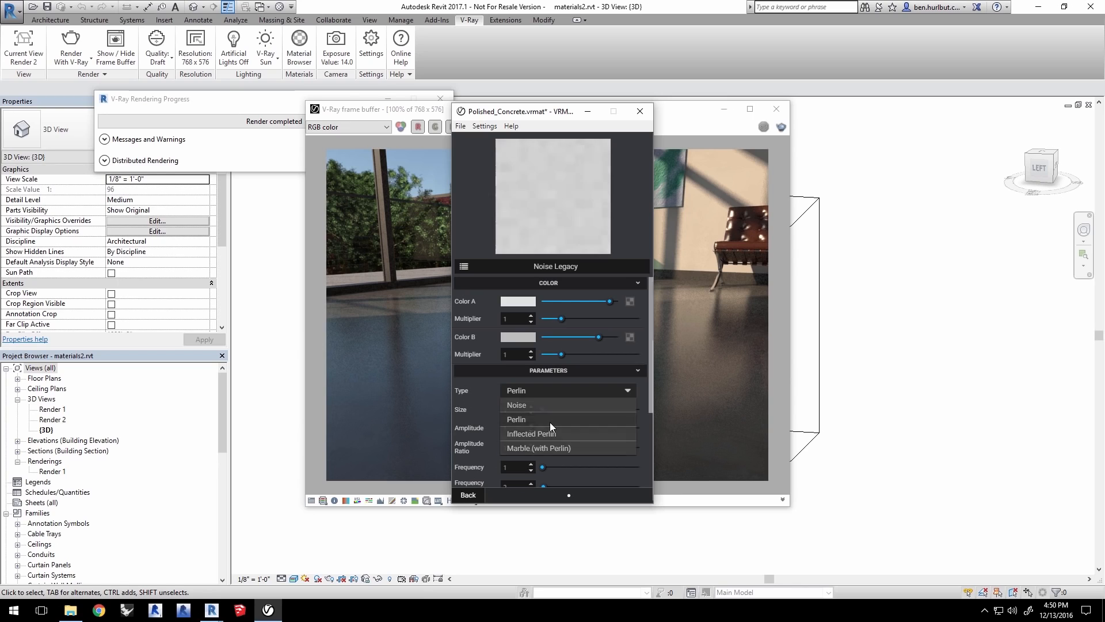
{"action": "left_click", "coordinate": [550, 421]}
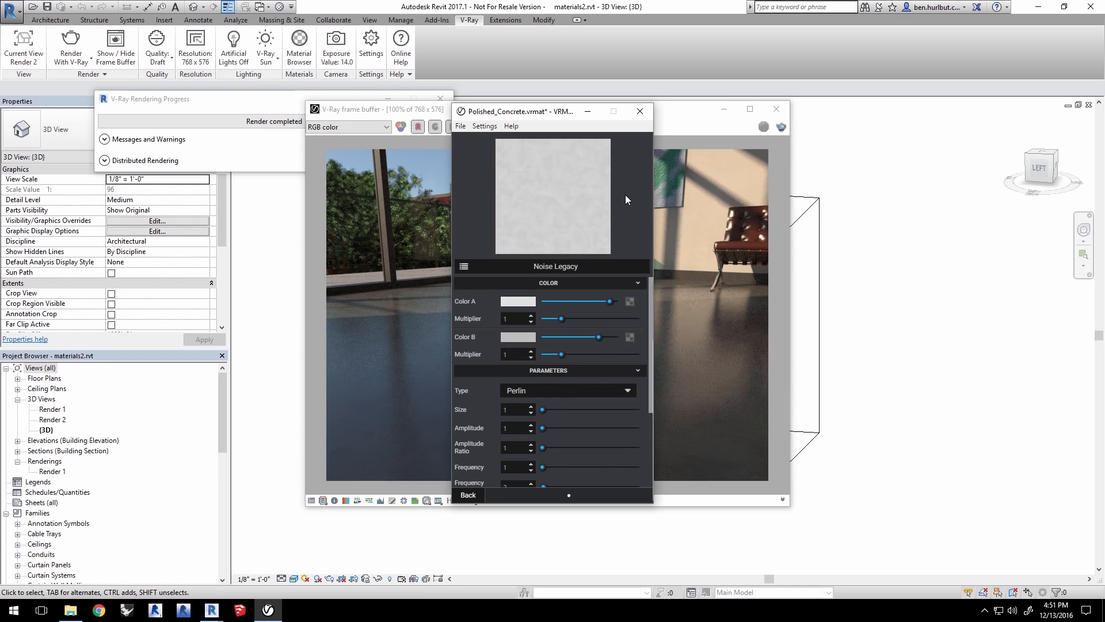
{"action": "left_click", "coordinate": [469, 495]}
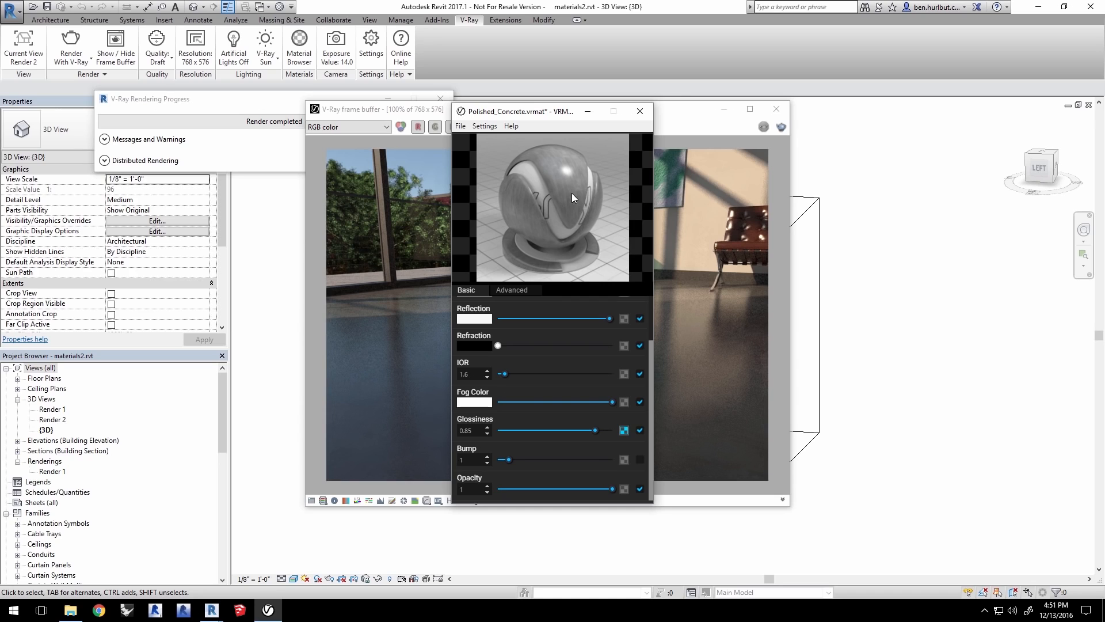
Assign a Noise Legacy texture to the concrete material's bump and return to the basic settings
{"action": "left_click", "coordinate": [625, 459]}
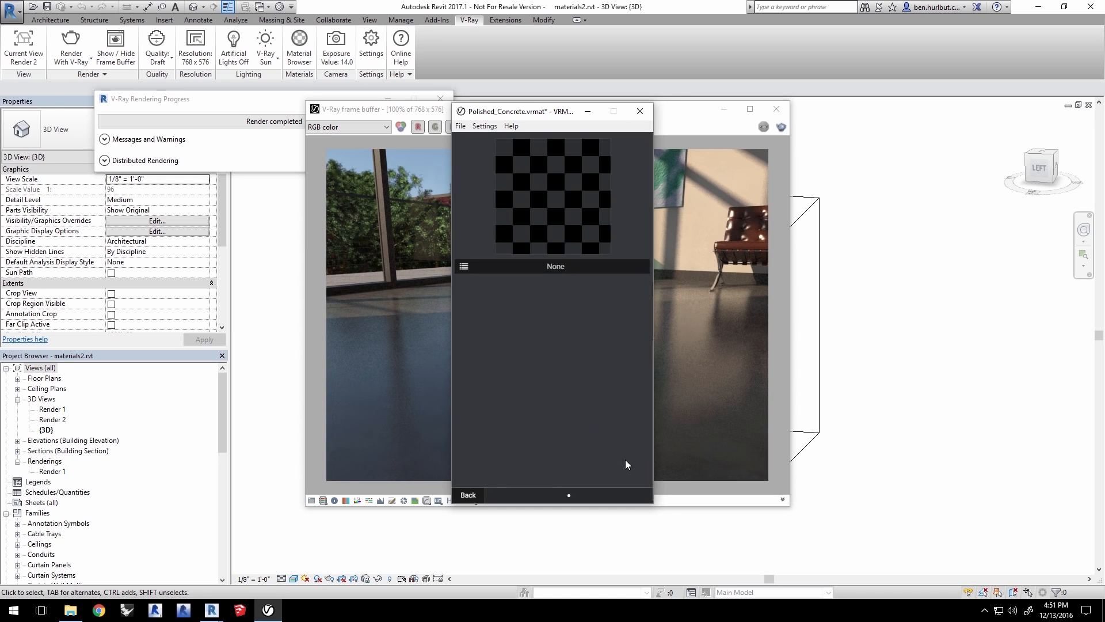
{"action": "left_click", "coordinate": [523, 266]}
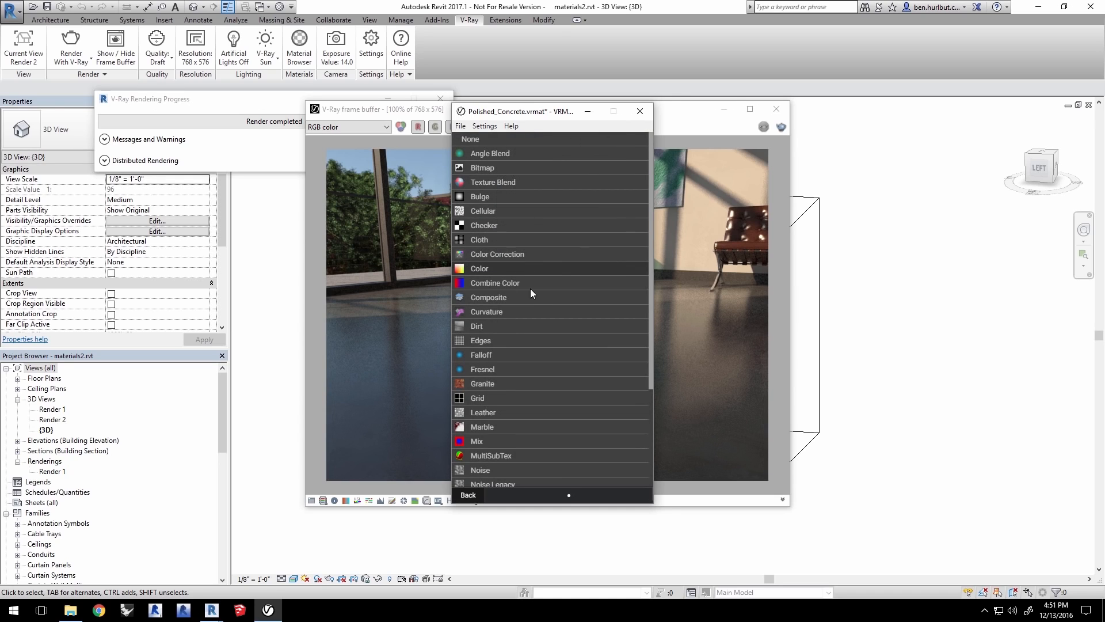
{"action": "scroll", "coordinate": [533, 303], "scroll_direction": "down", "scroll_amount": 5}
{"action": "left_click", "coordinate": [495, 369]}
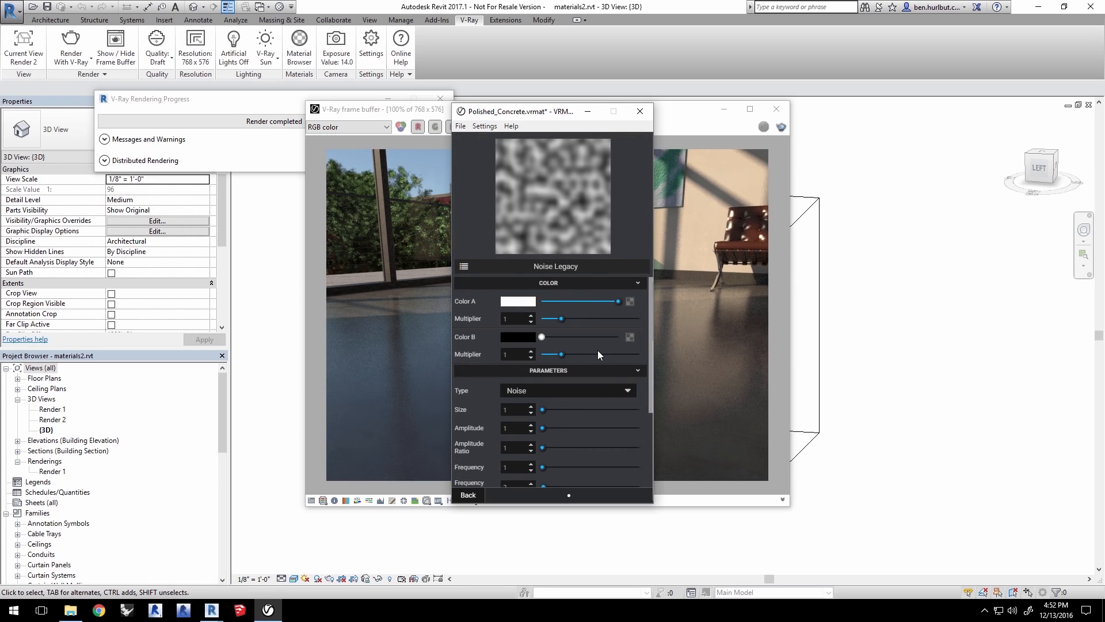
{"action": "left_click", "coordinate": [465, 496]}
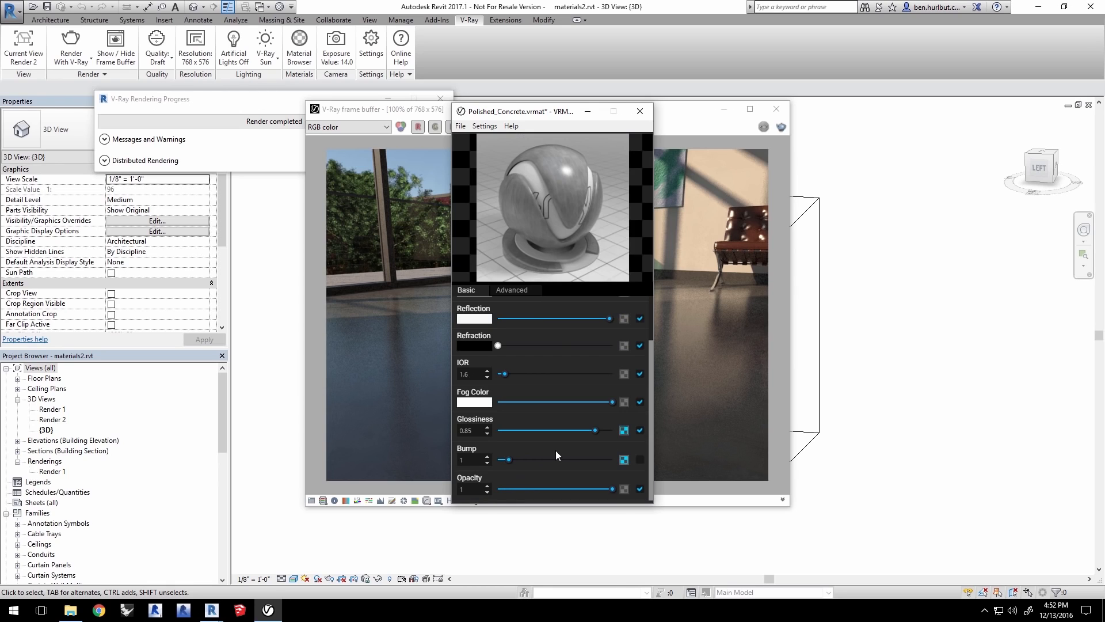
Enable the concrete material's bump with a value of 0.03 and save Polished_Concrete.vrmat
{"action": "double_click", "coordinate": [477, 458]}
{"action": "left_click", "coordinate": [461, 127]}
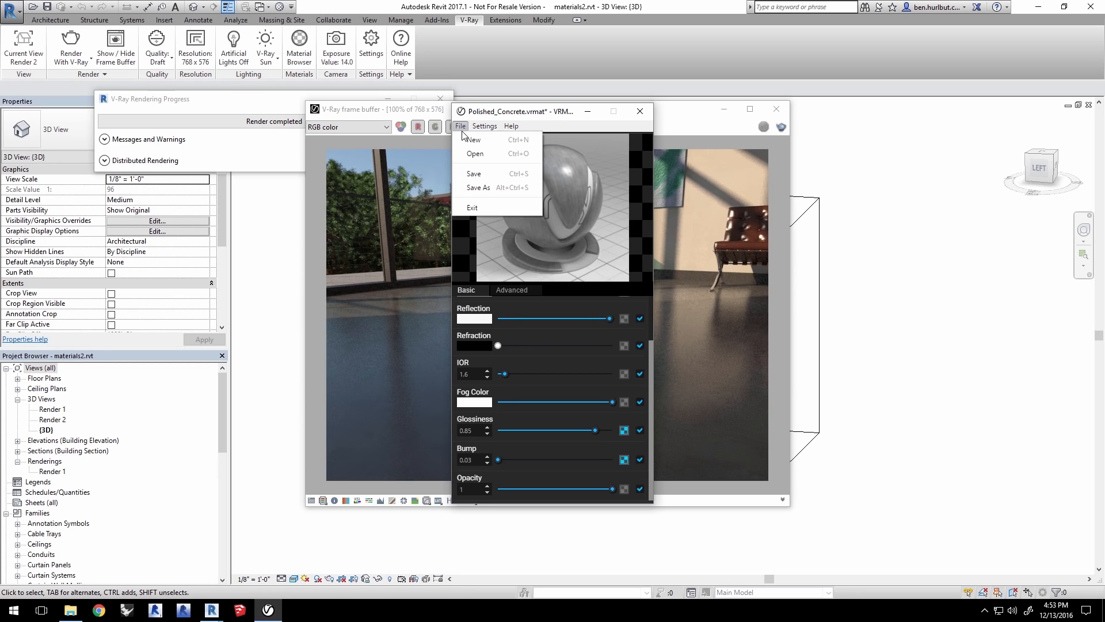
{"action": "left_click", "coordinate": [469, 174]}
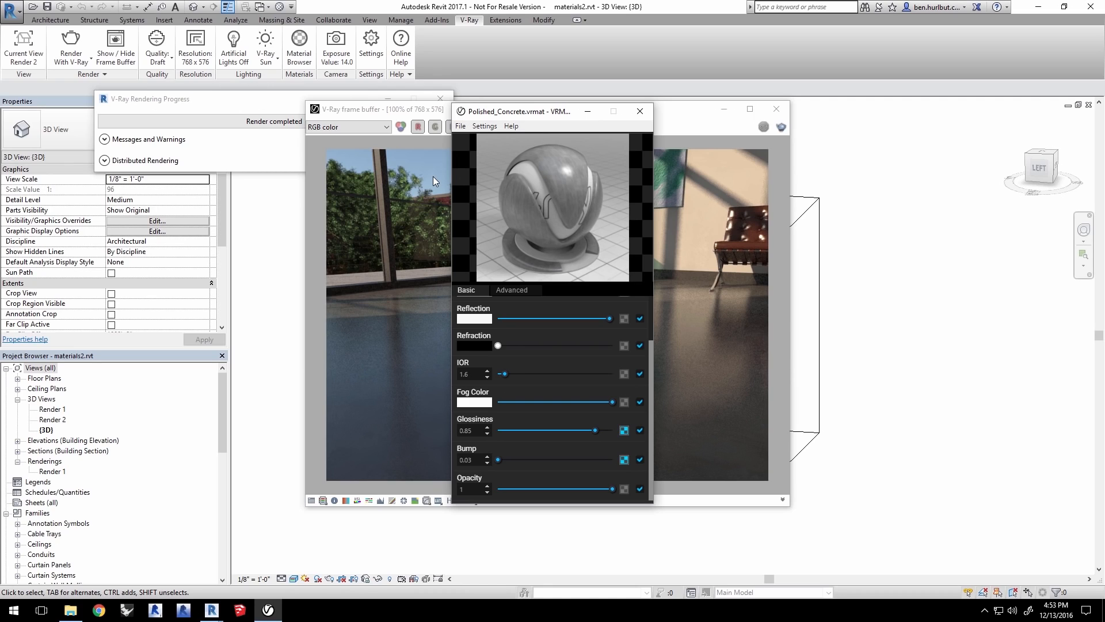
Back in the V-Ray frame buffer, region-render only the floor area of Render 2 and turn off region rendering
{"action": "left_click", "coordinate": [432, 114]}
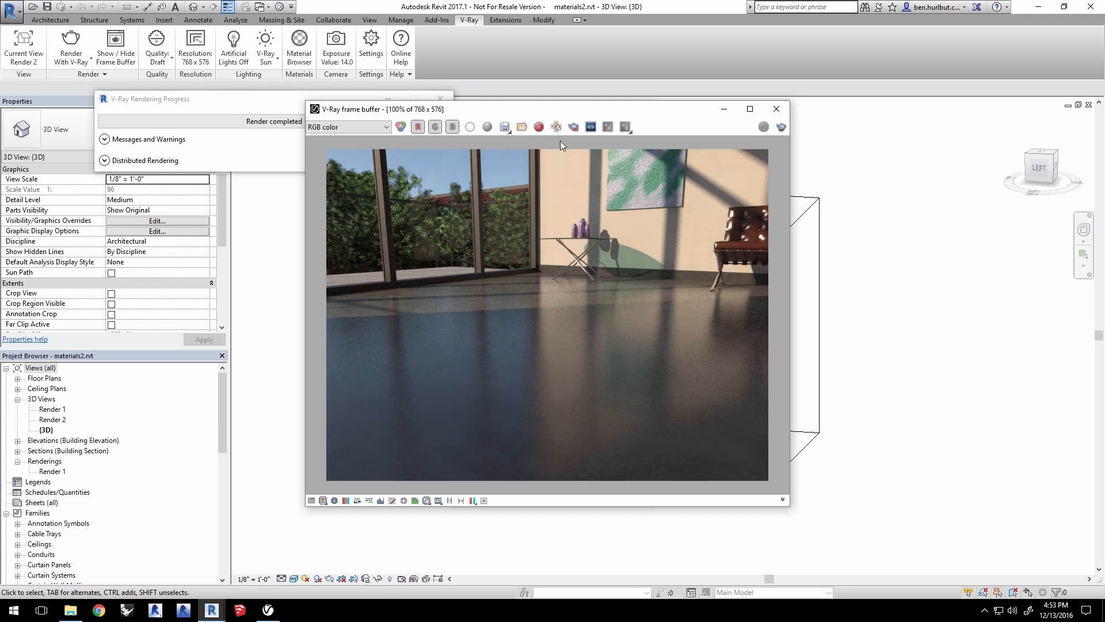
{"action": "left_click", "coordinate": [573, 127]}
{"action": "left_click_drag", "start_coordinate": [324, 270], "coordinate": [787, 548]}
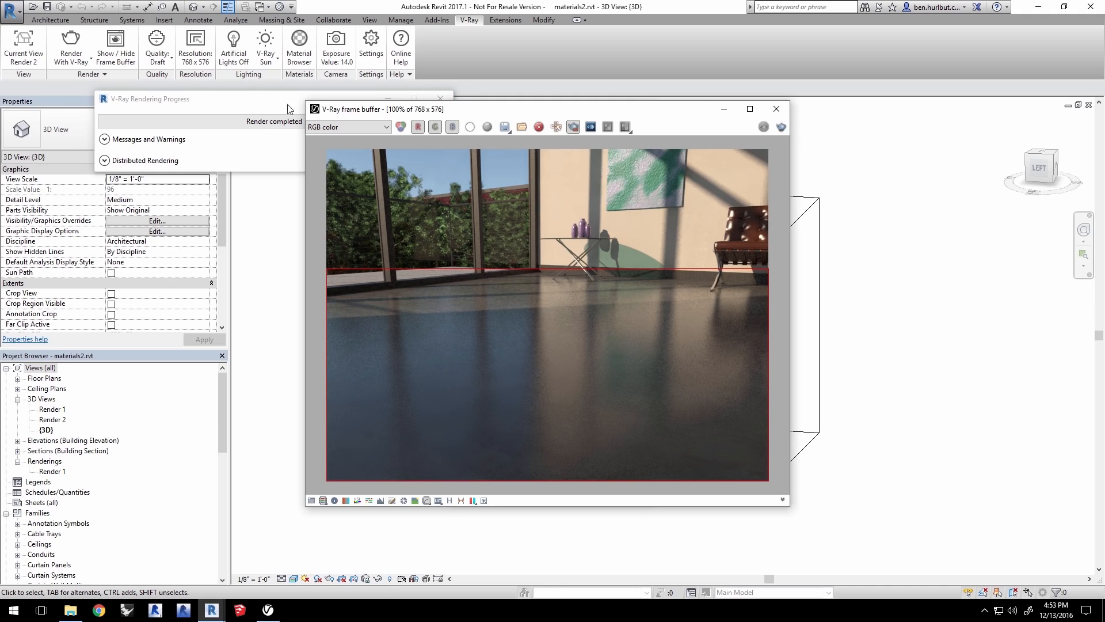
{"action": "left_click", "coordinate": [71, 40]}
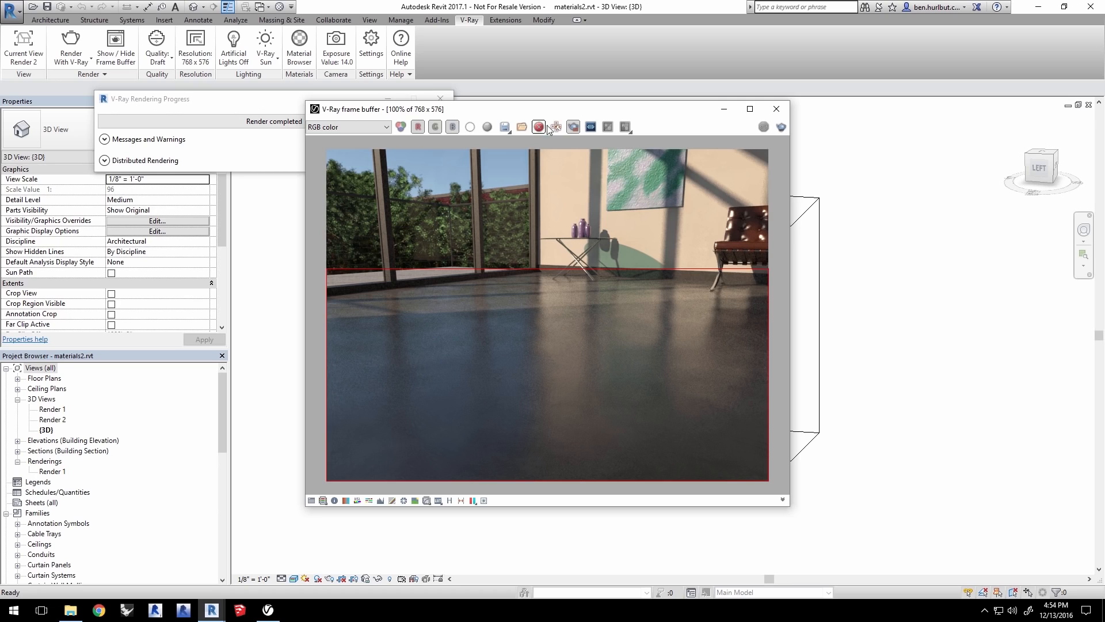
{"action": "left_click", "coordinate": [573, 125]}
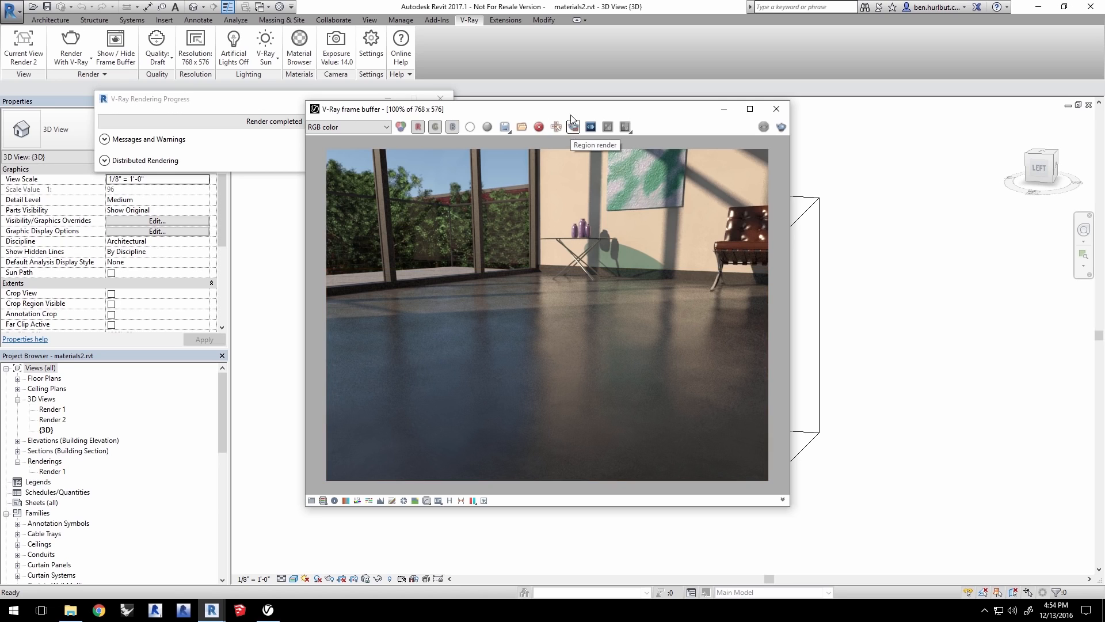
Set the V-Ray active view to Render 1 and the render quality to High
{"action": "left_click", "coordinate": [17, 65]}
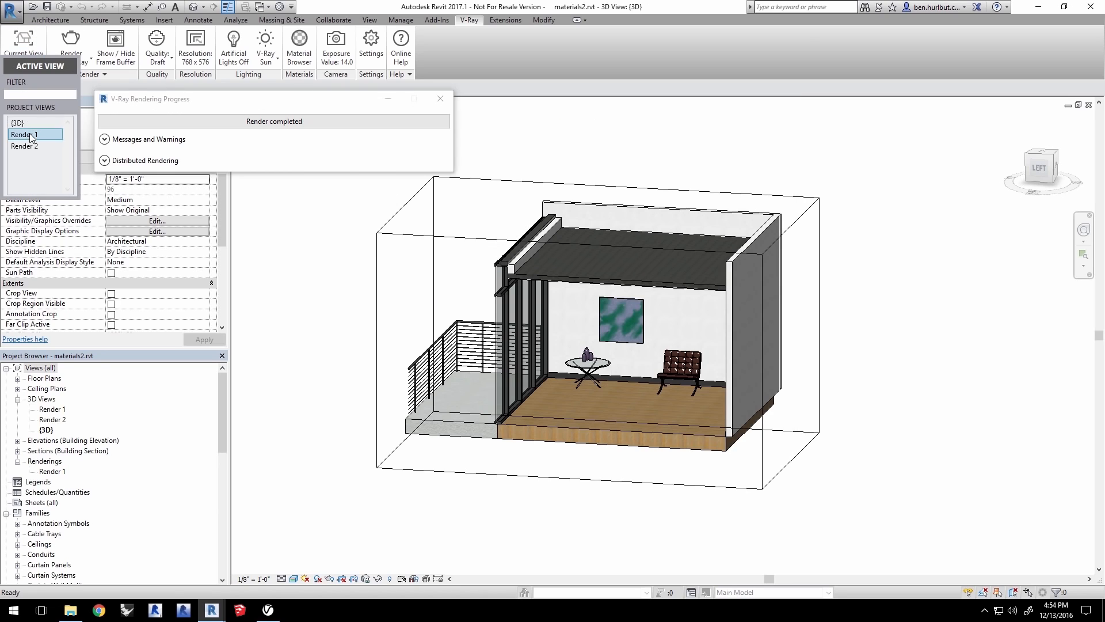
{"action": "left_click", "coordinate": [32, 137]}
{"action": "left_click", "coordinate": [157, 49]}
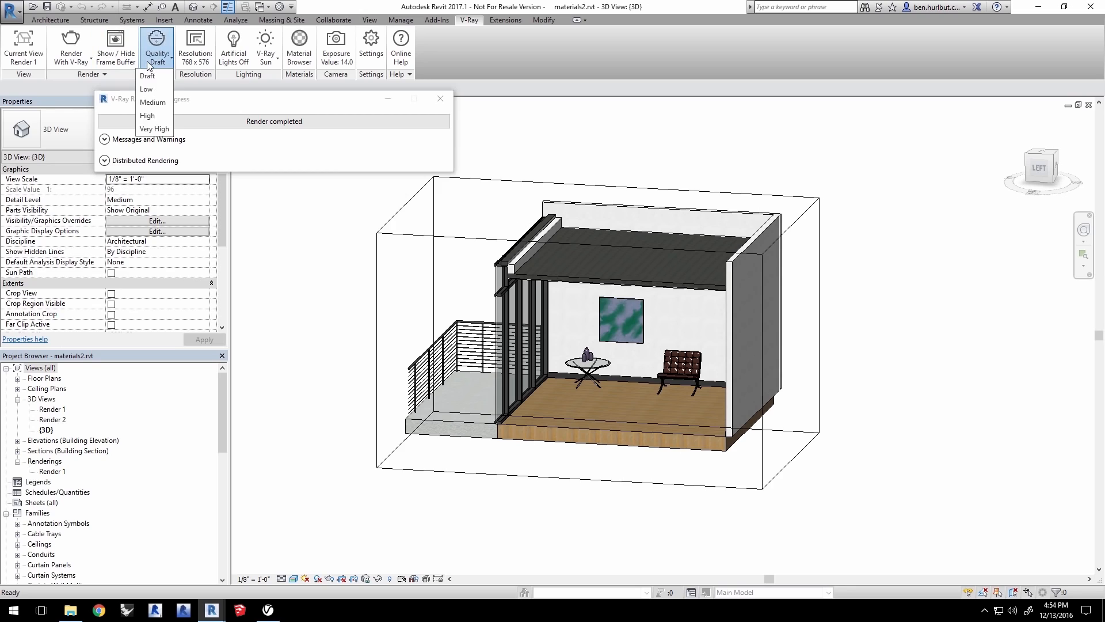
{"action": "left_click", "coordinate": [148, 119]}
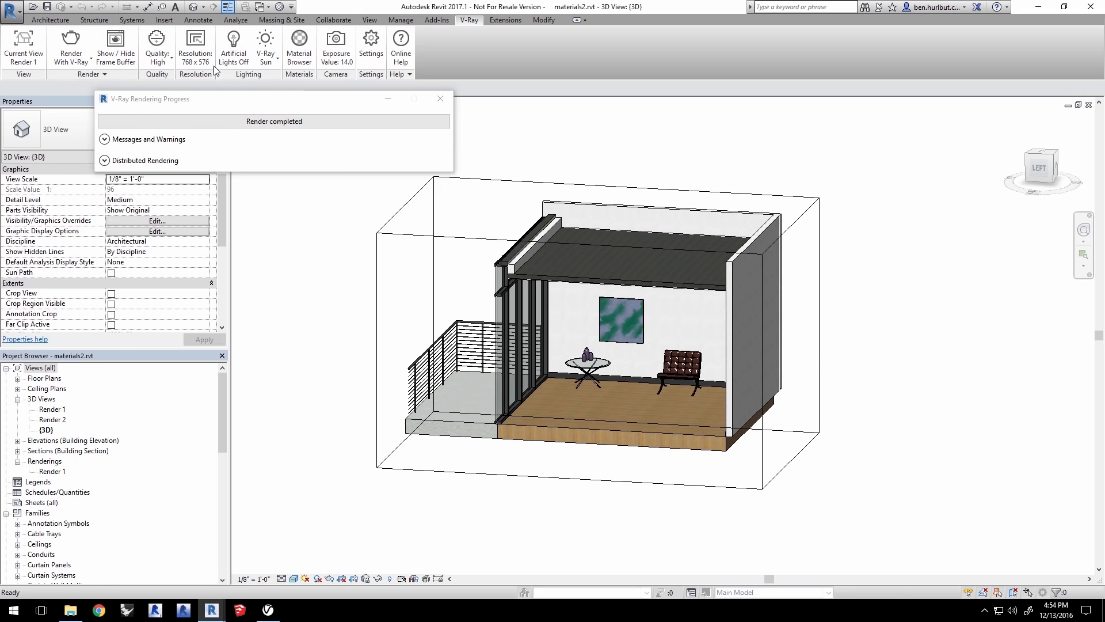
Set the crop region's printer resolution to 150 DPI and close the resolution settings
{"action": "left_click", "coordinate": [195, 57]}
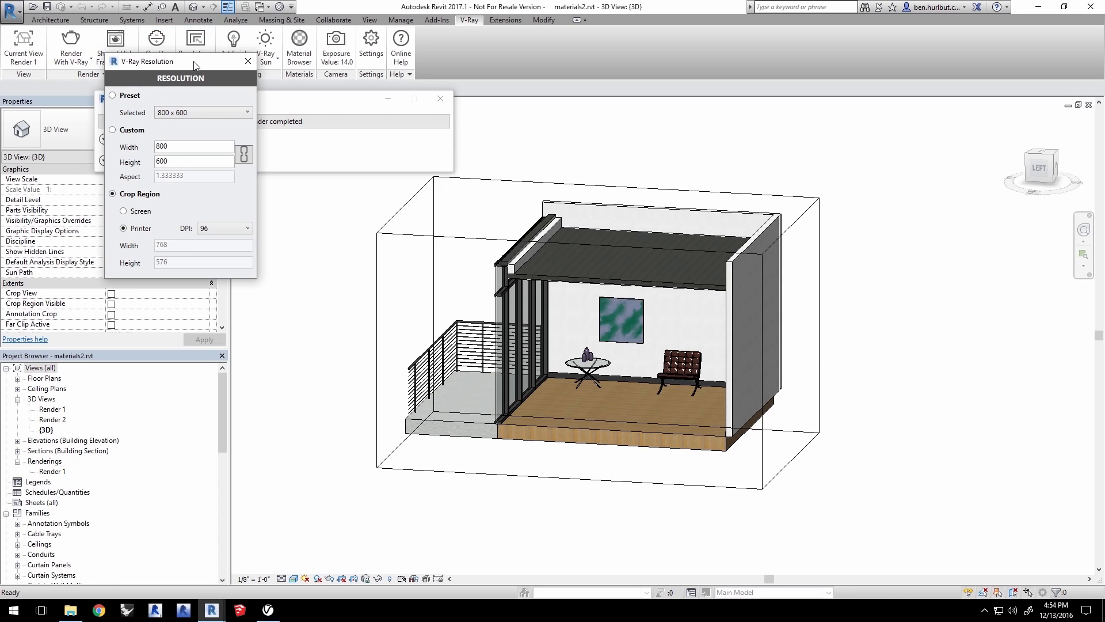
{"action": "left_click", "coordinate": [216, 228]}
{"action": "left_click", "coordinate": [213, 255]}
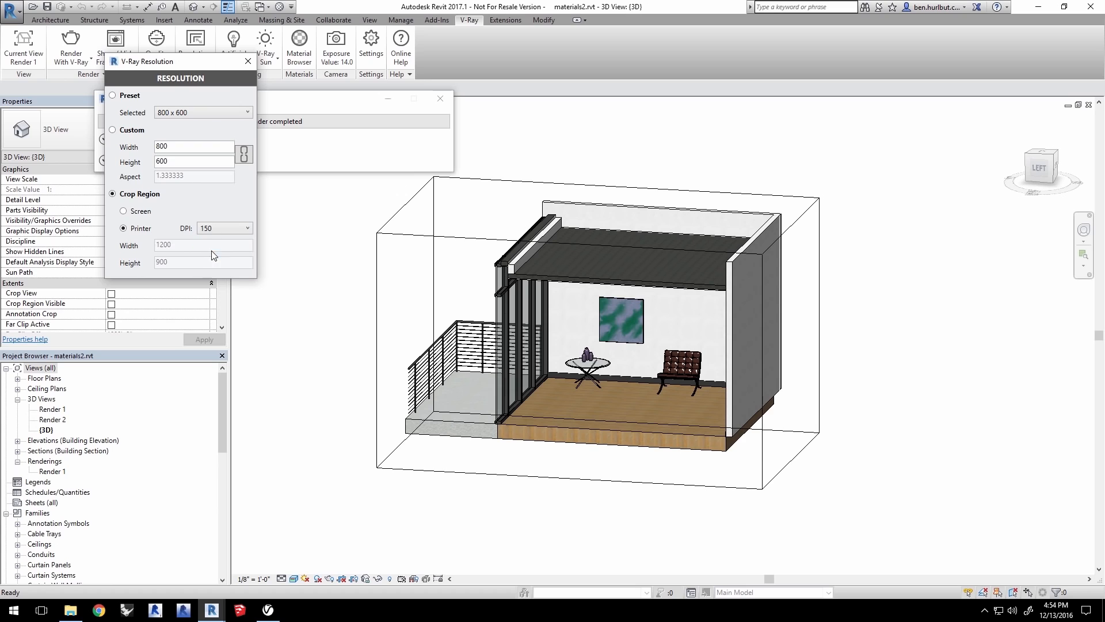
{"action": "left_click", "coordinate": [248, 61]}
Render the Render 1 view with V-Ray in a maximized frame buffer and stop the render once the image is clean
{"action": "left_click", "coordinate": [71, 42]}
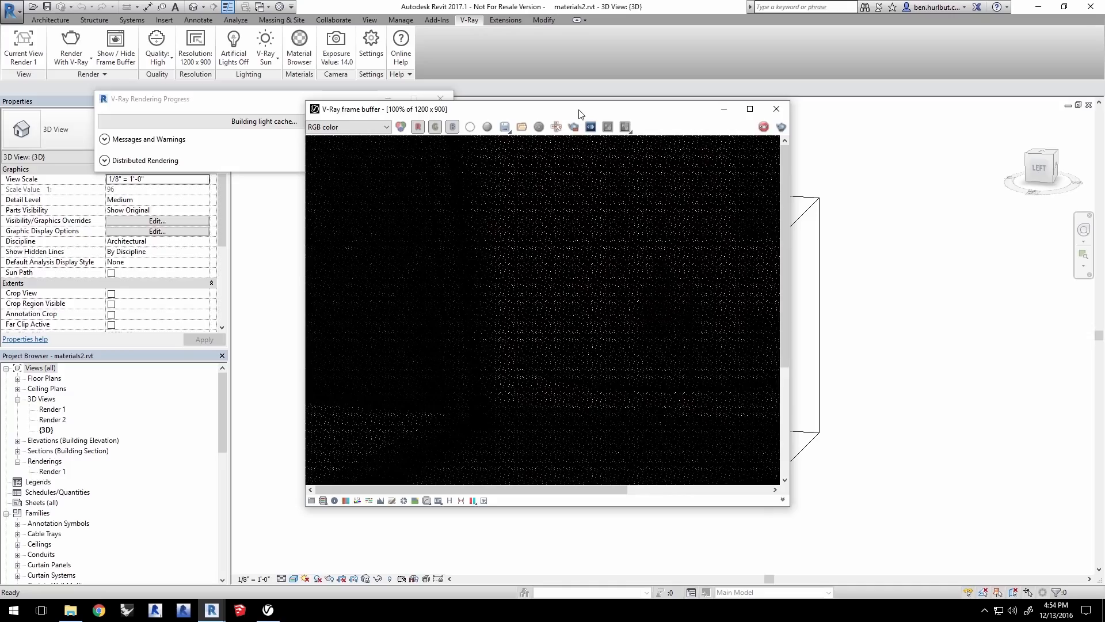
{"action": "double_click", "coordinate": [587, 110]}
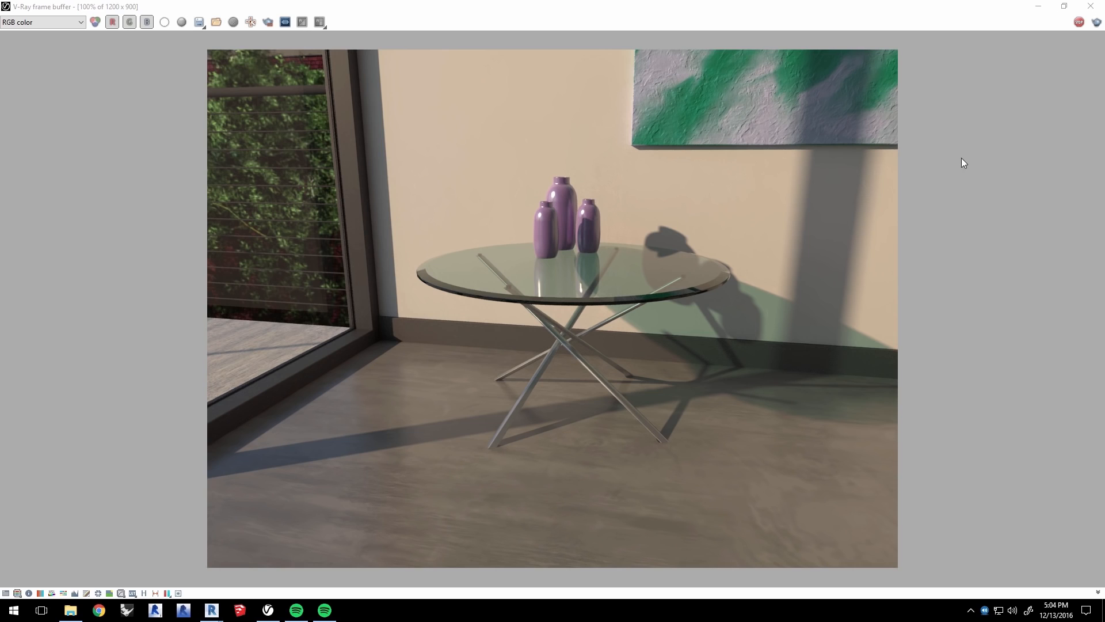
{"action": "left_click", "coordinate": [1076, 22]}
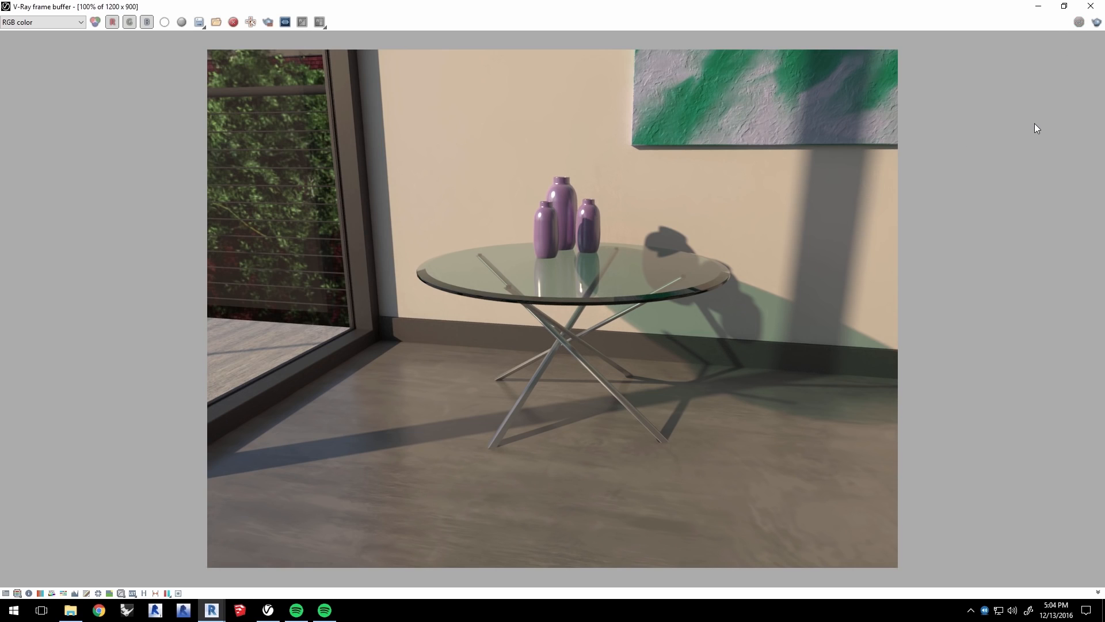